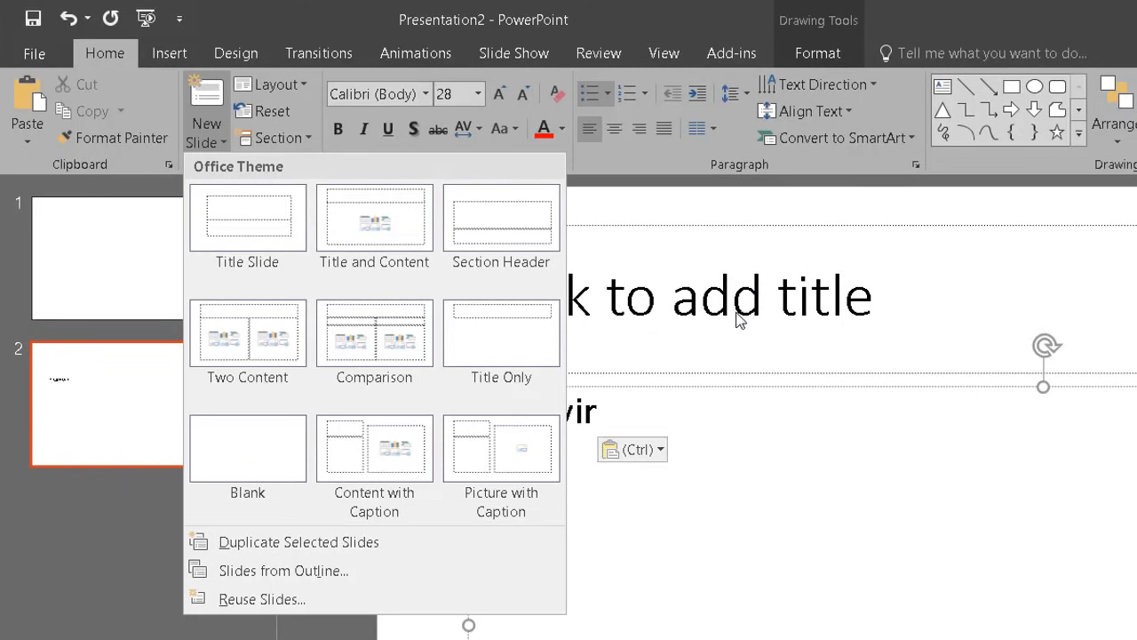
Insert a new slide with the Title and Content layout directly after the first slide
{"action": "left_click", "coordinate": [782, 486]}
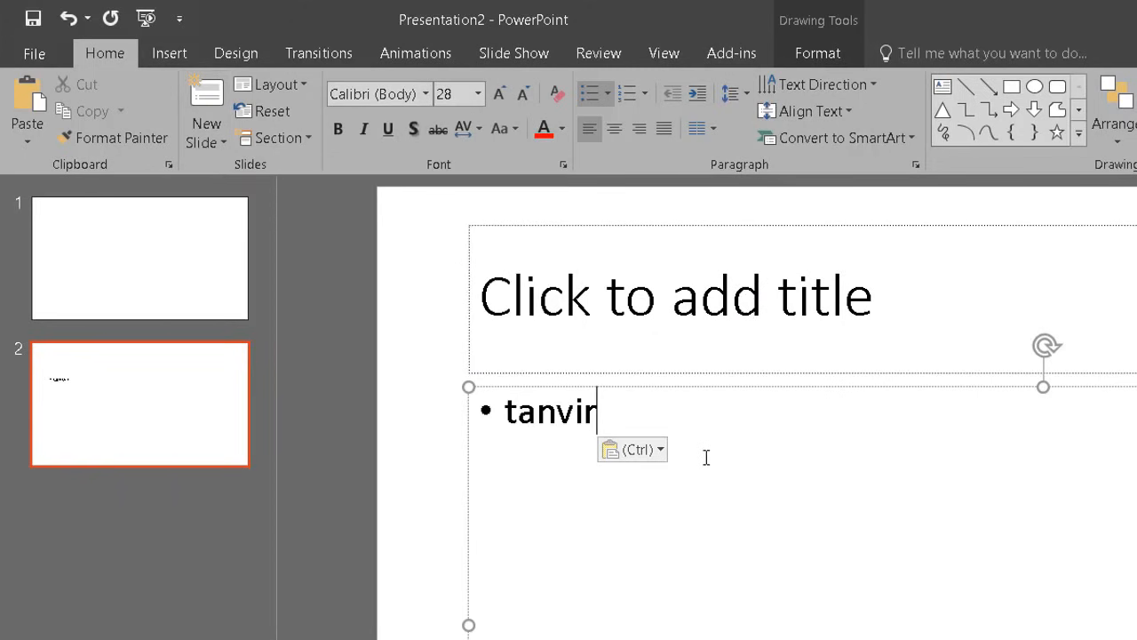
{"action": "left_click", "coordinate": [186, 292]}
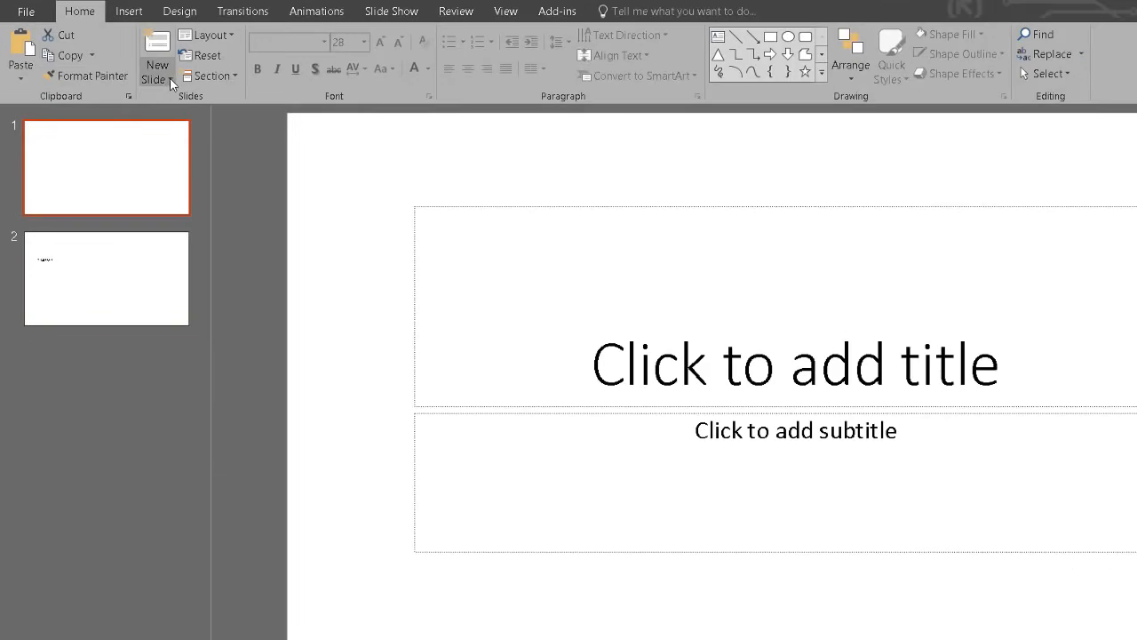
{"action": "left_click", "coordinate": [206, 138]}
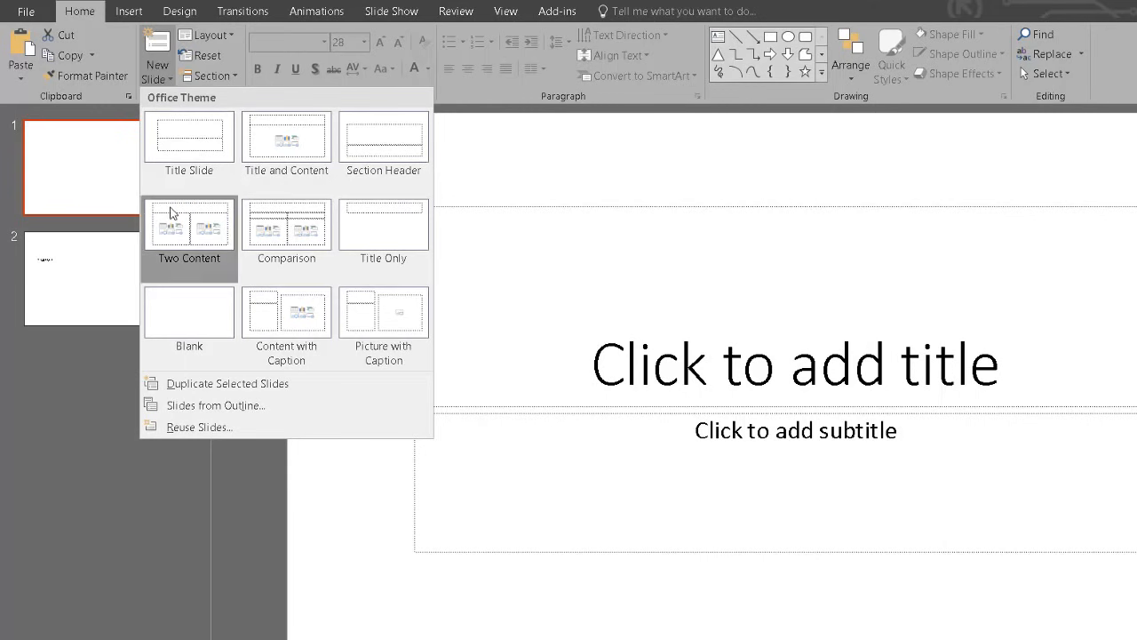
{"action": "left_click", "coordinate": [299, 151]}
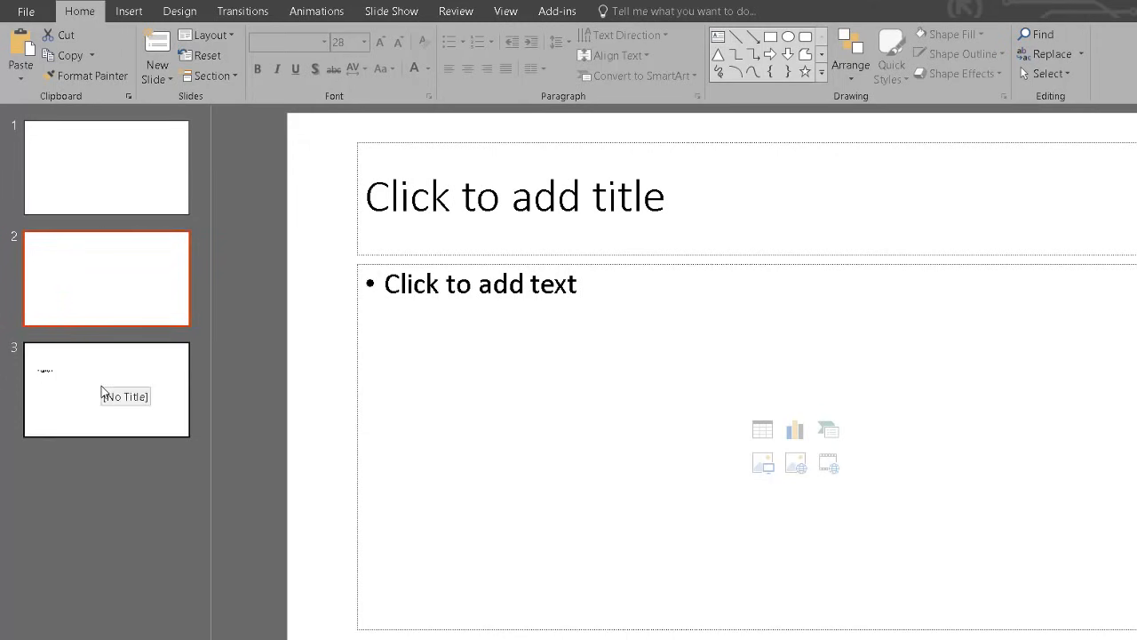
Insert another new slide right after slide 2 and select it
{"action": "right_click", "coordinate": [108, 275]}
{"action": "left_click", "coordinate": [151, 375]}
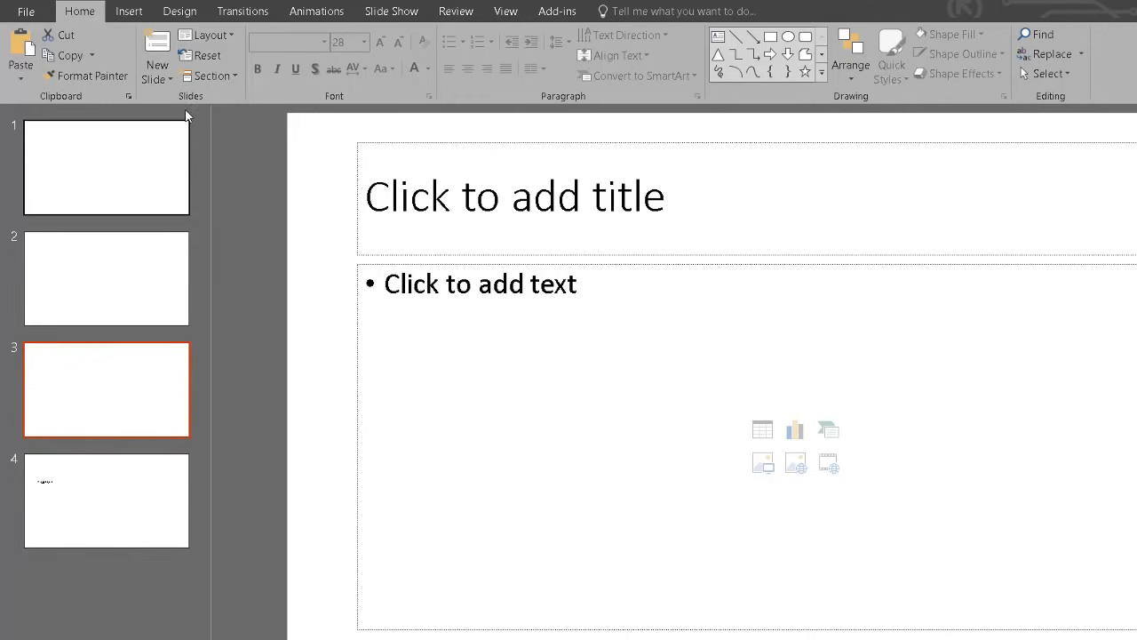
{"action": "left_click", "coordinate": [169, 79]}
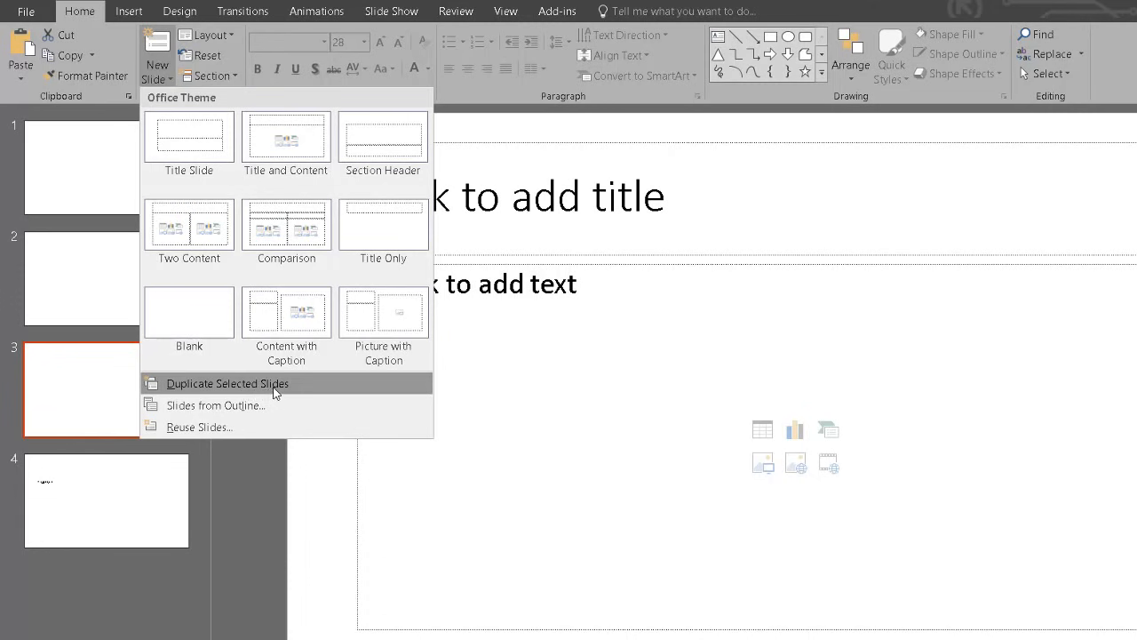
{"action": "left_click", "coordinate": [72, 376]}
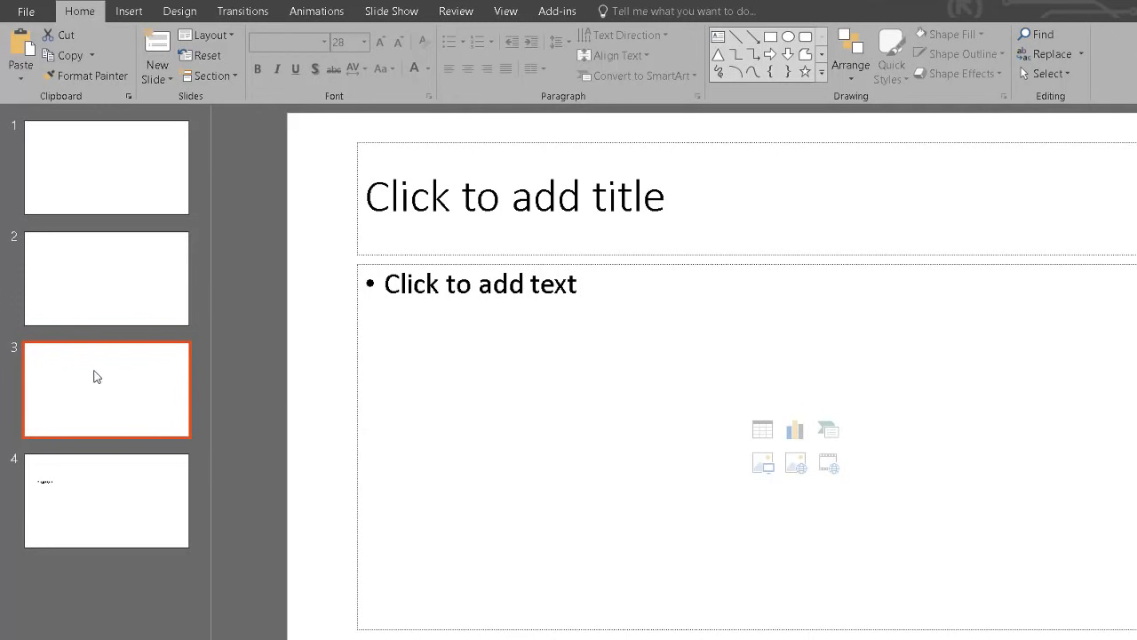
Enter "Tanvir Academy" as the title of slide 3
{"action": "left_click", "coordinate": [612, 214]}
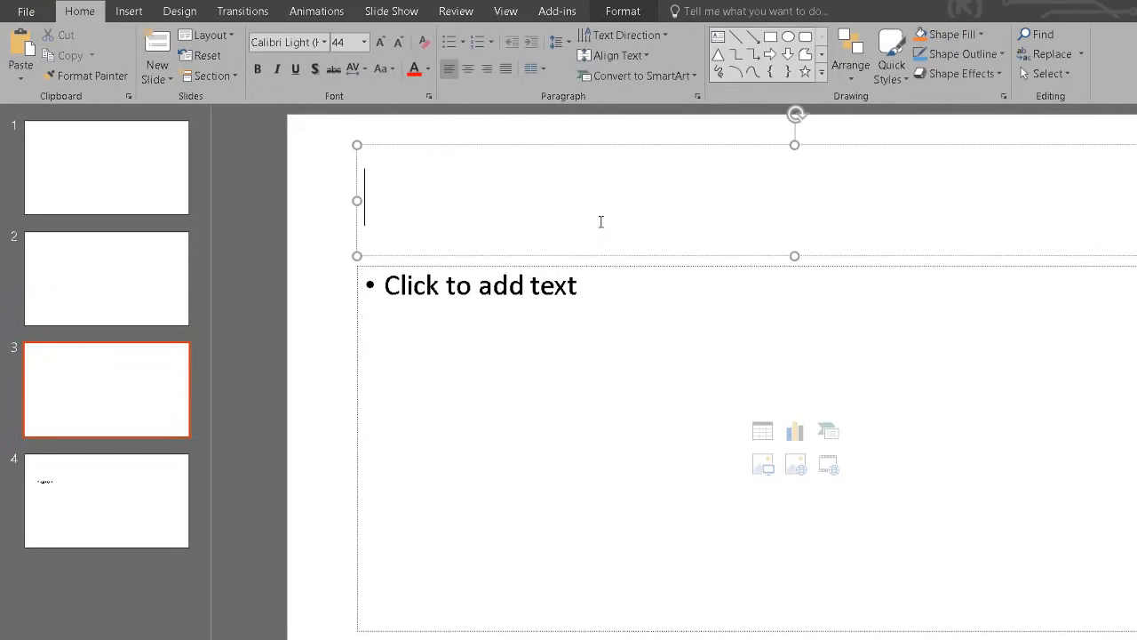
{"action": "type", "text": "Tanvir Academy"}
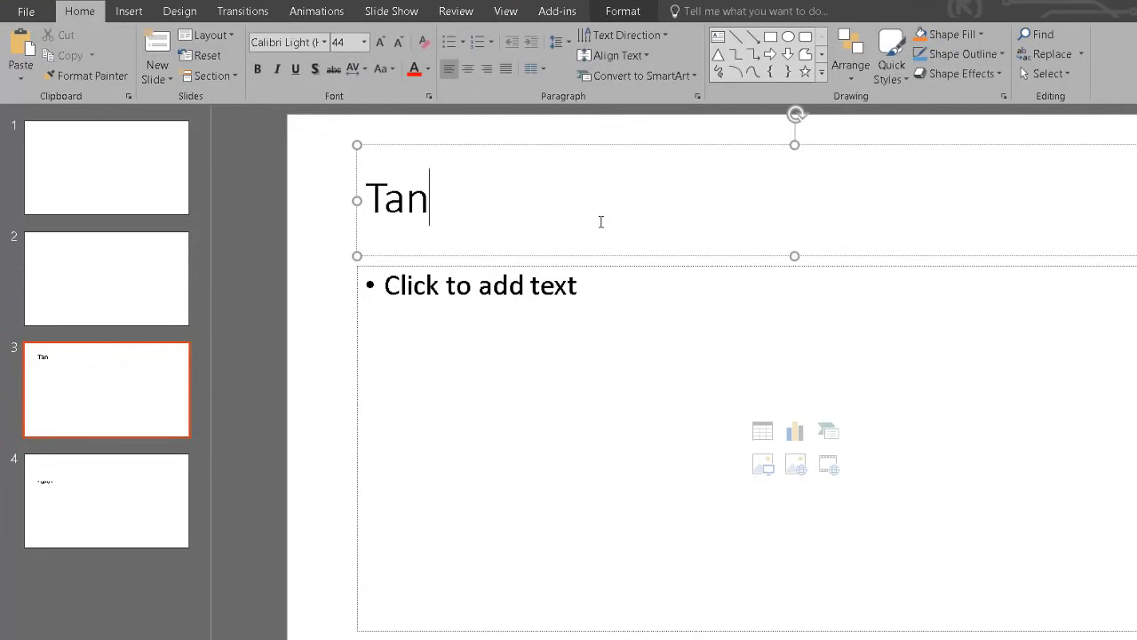
{"action": "key", "text": "Left"}
{"action": "key", "text": "Left"}
{"action": "key", "text": "Left"}
{"action": "double_click", "coordinate": [636, 302]}
{"action": "left_click", "coordinate": [611, 211]}
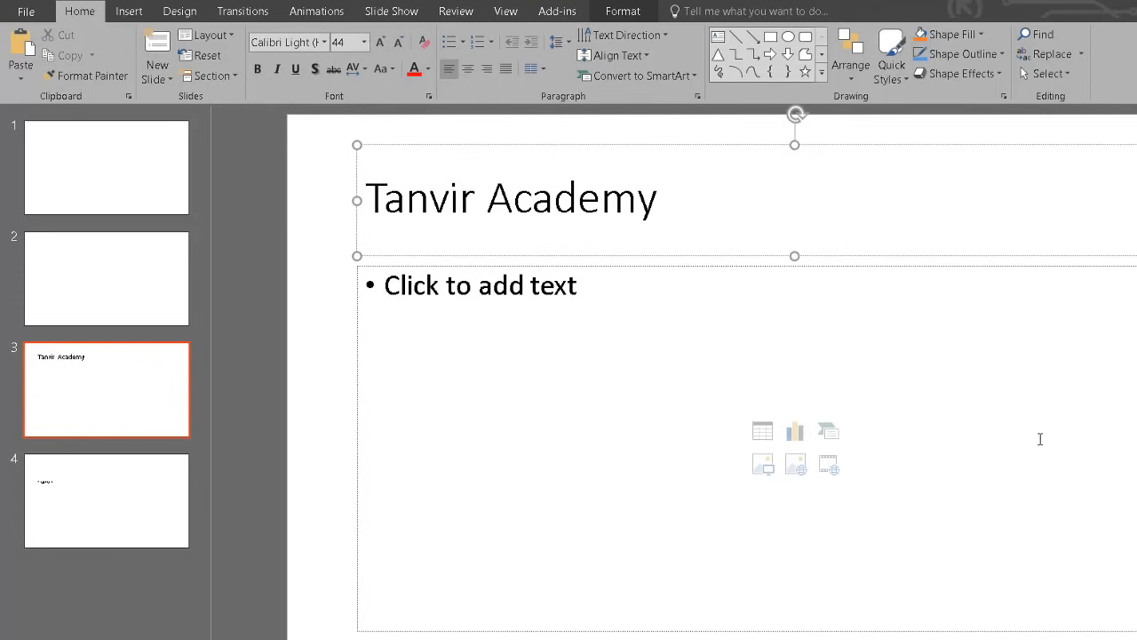
Duplicate slide 3 with the "Tanvir Academy" title and select the copy
{"action": "left_click", "coordinate": [121, 381]}
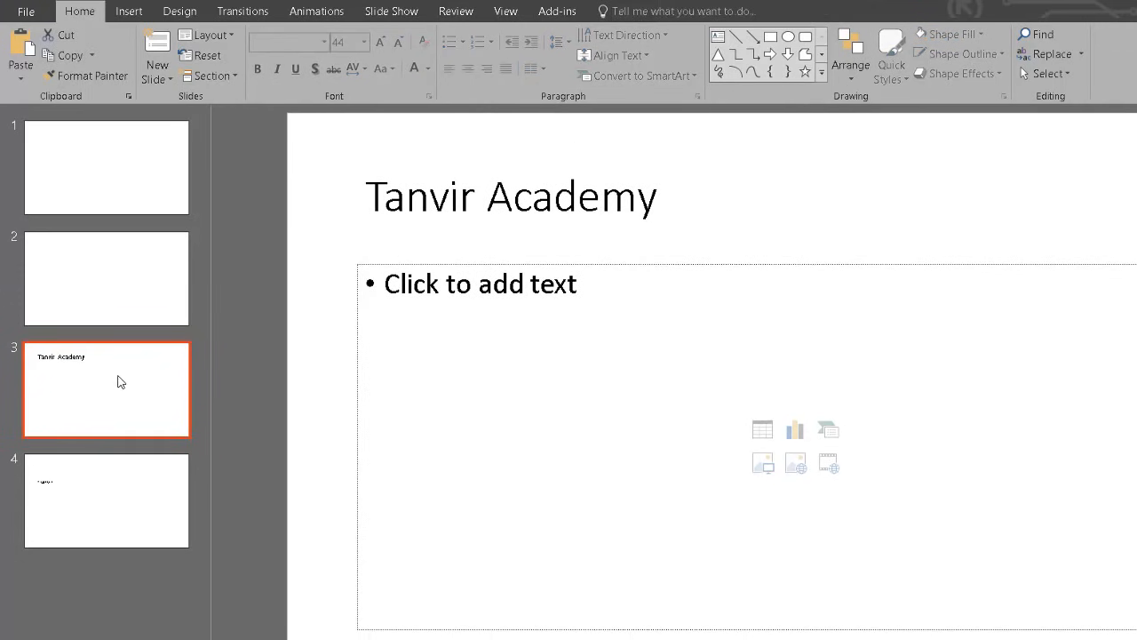
{"action": "right_click", "coordinate": [119, 381]}
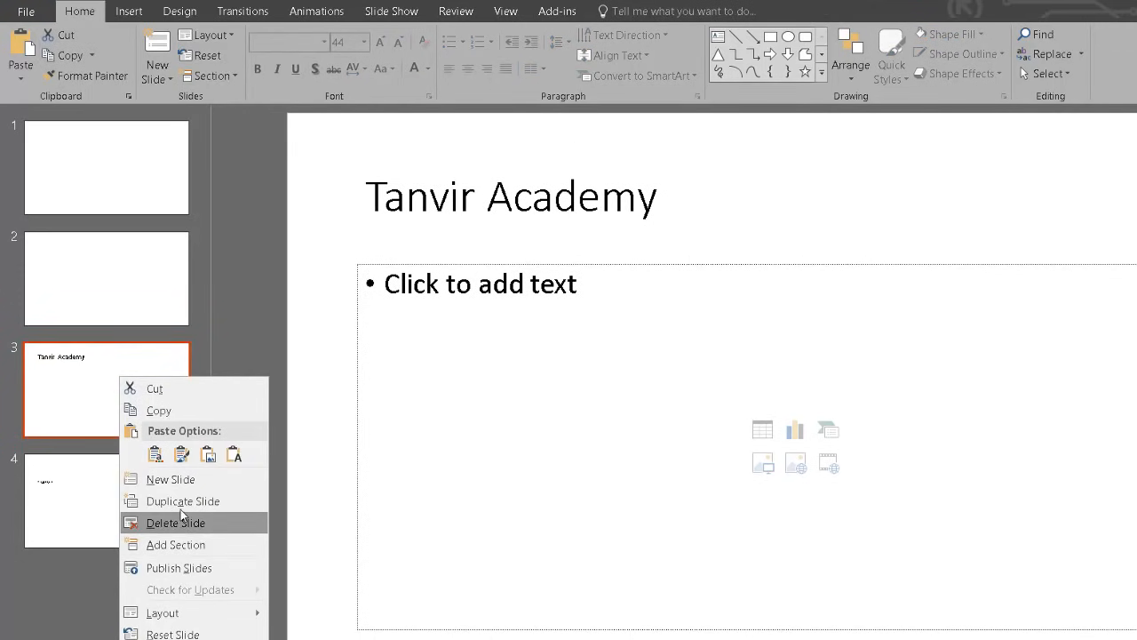
{"action": "left_click", "coordinate": [97, 376]}
{"action": "left_click", "coordinate": [183, 76]}
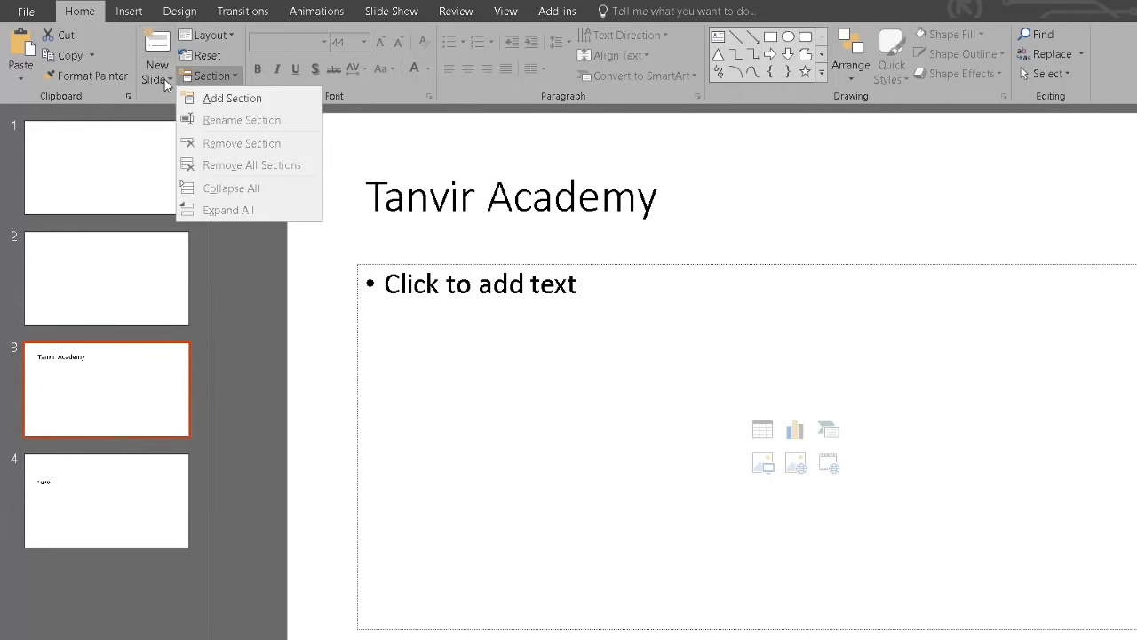
{"action": "left_click", "coordinate": [165, 79]}
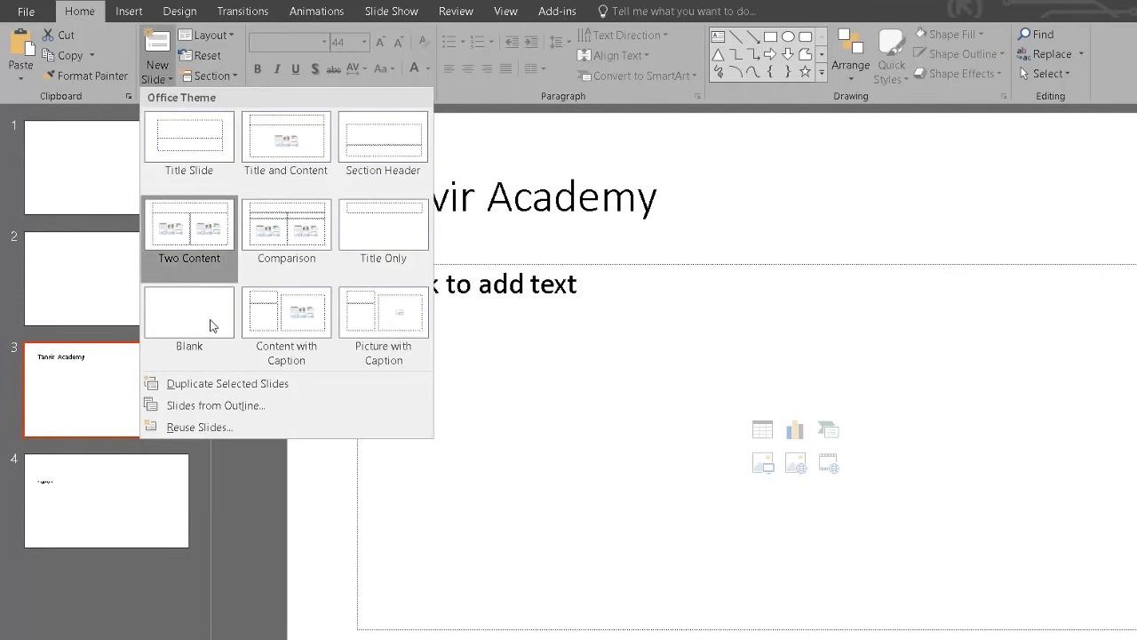
{"action": "left_click", "coordinate": [197, 387]}
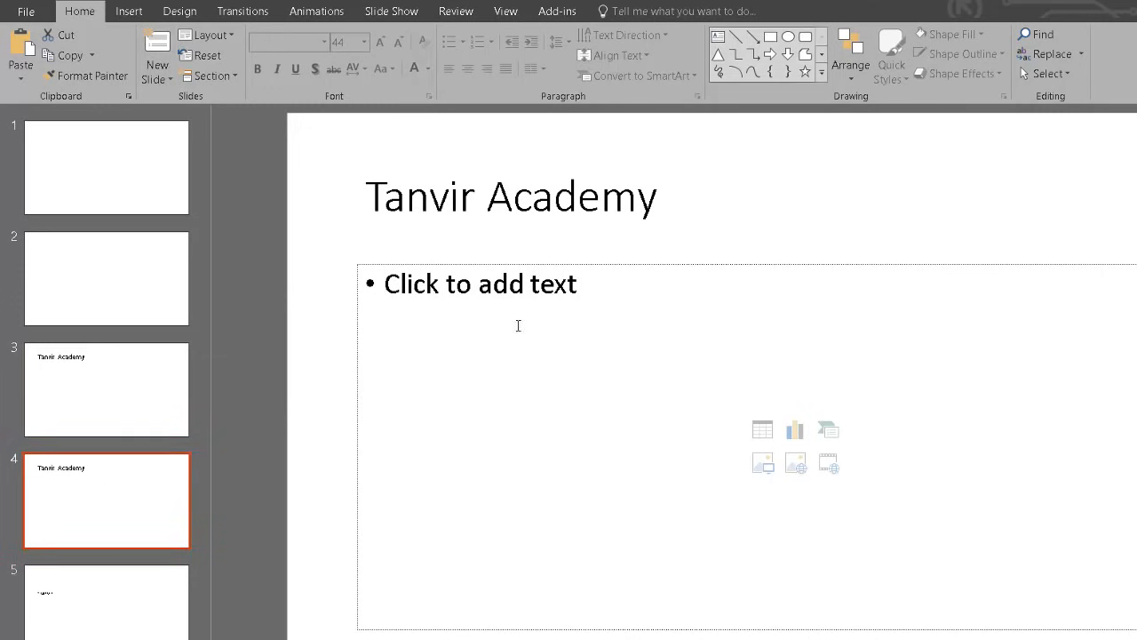
{"action": "left_click", "coordinate": [119, 386]}
{"action": "left_click", "coordinate": [102, 485]}
Look through the Documents folder for an outline file to create slides from
{"action": "left_click", "coordinate": [170, 80]}
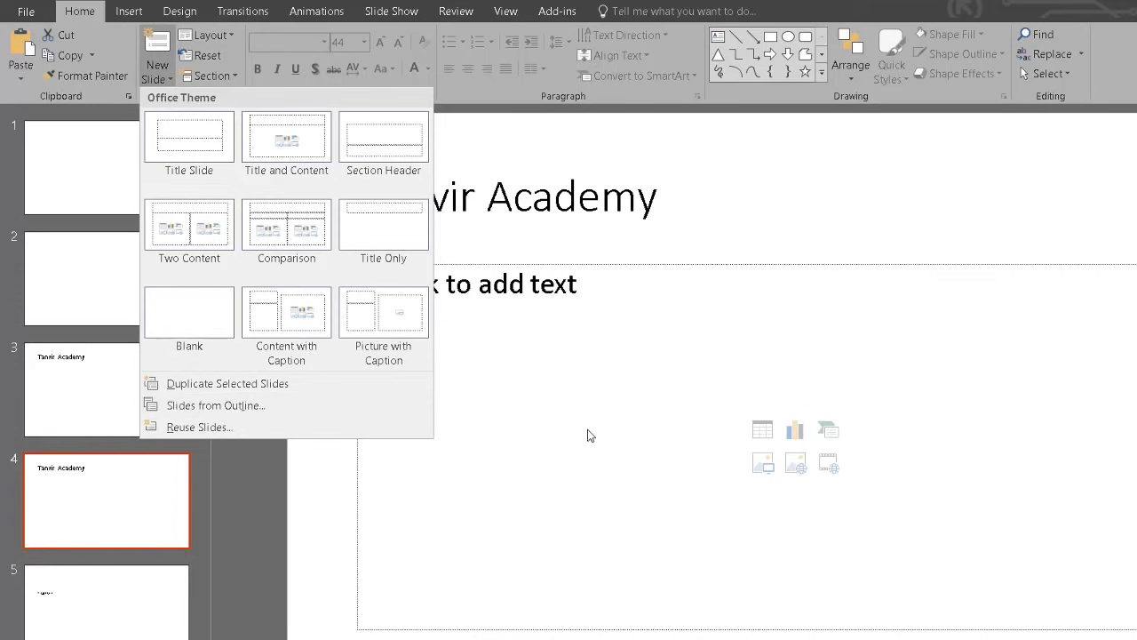
{"action": "left_click", "coordinate": [240, 405]}
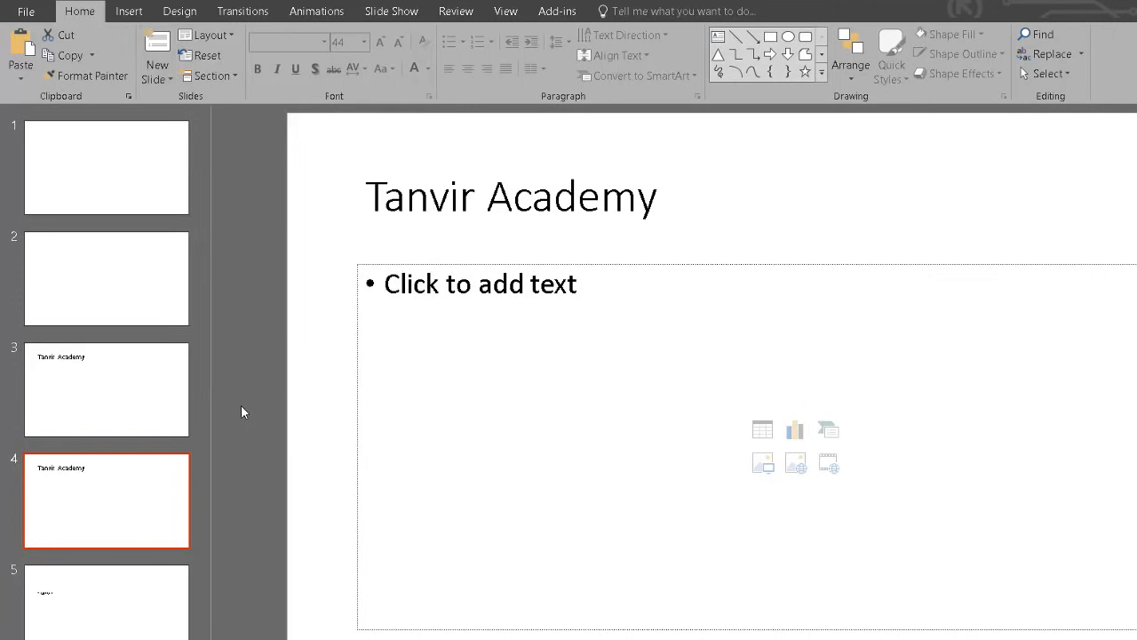
{"action": "left_click", "coordinate": [83, 144]}
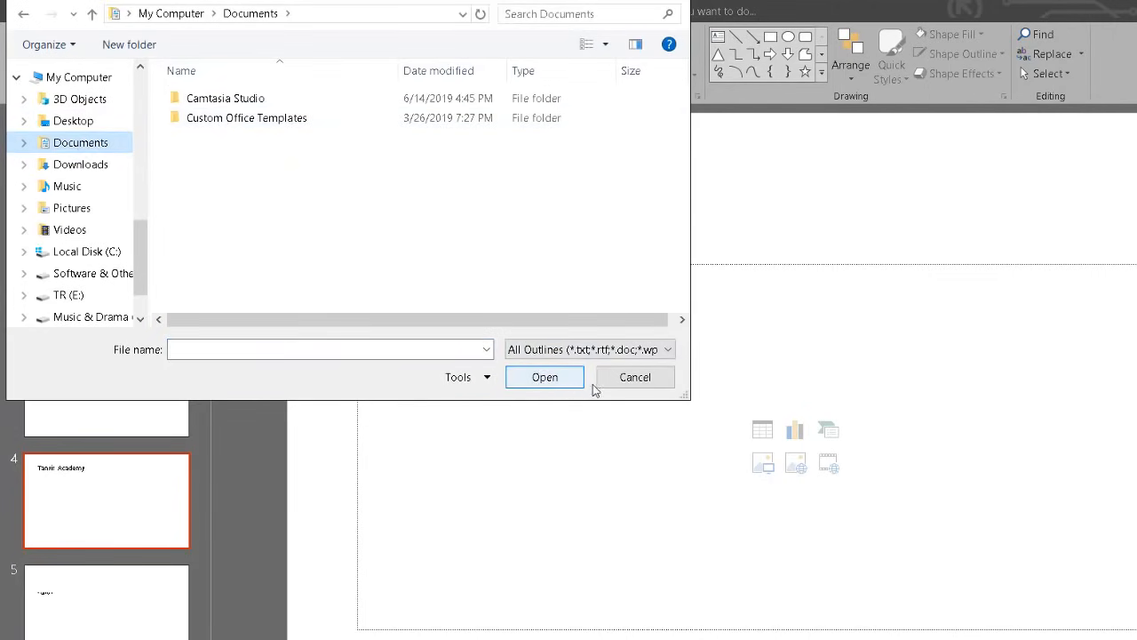
{"action": "left_click", "coordinate": [636, 378]}
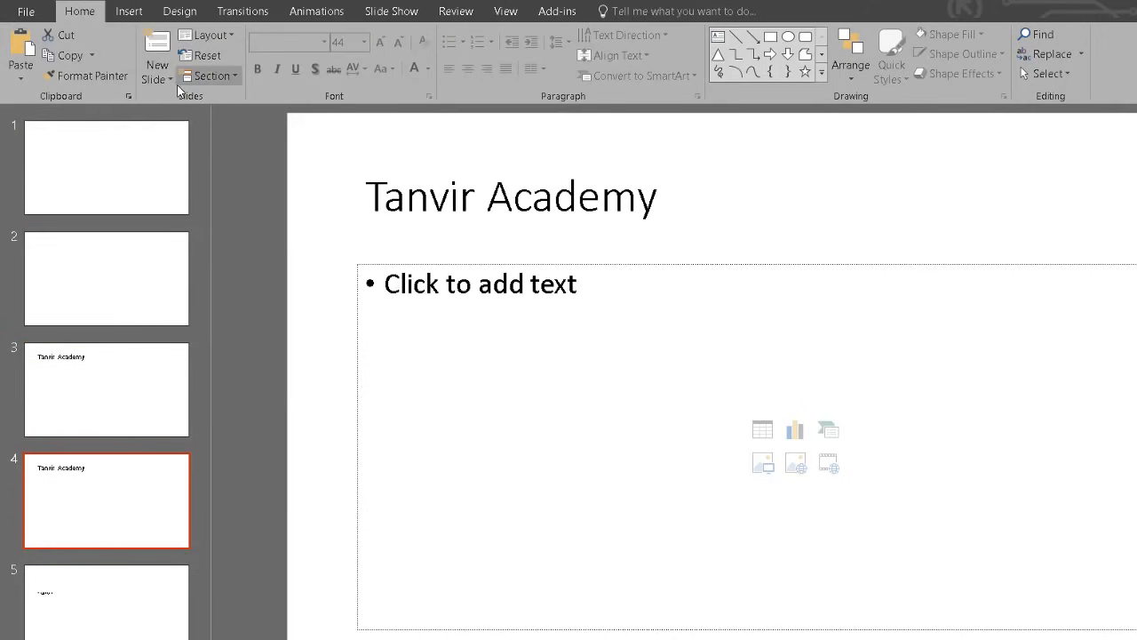
Examine the Reuse Slides options and the My Slide Libraries folder for slides to reuse
{"action": "left_click", "coordinate": [171, 79]}
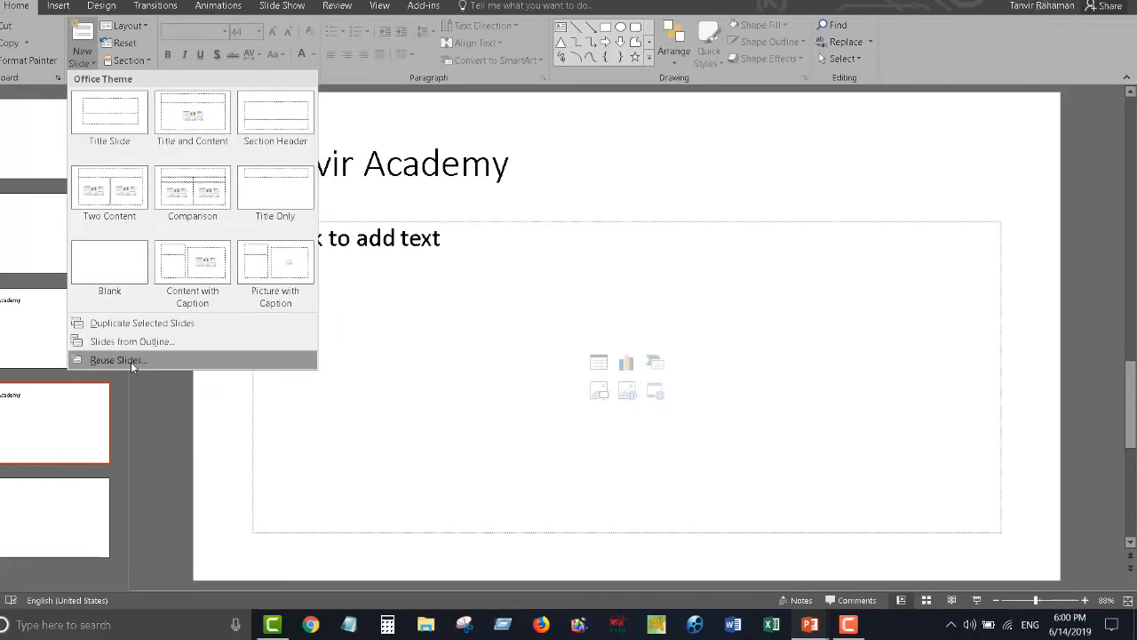
{"action": "left_click", "coordinate": [116, 360]}
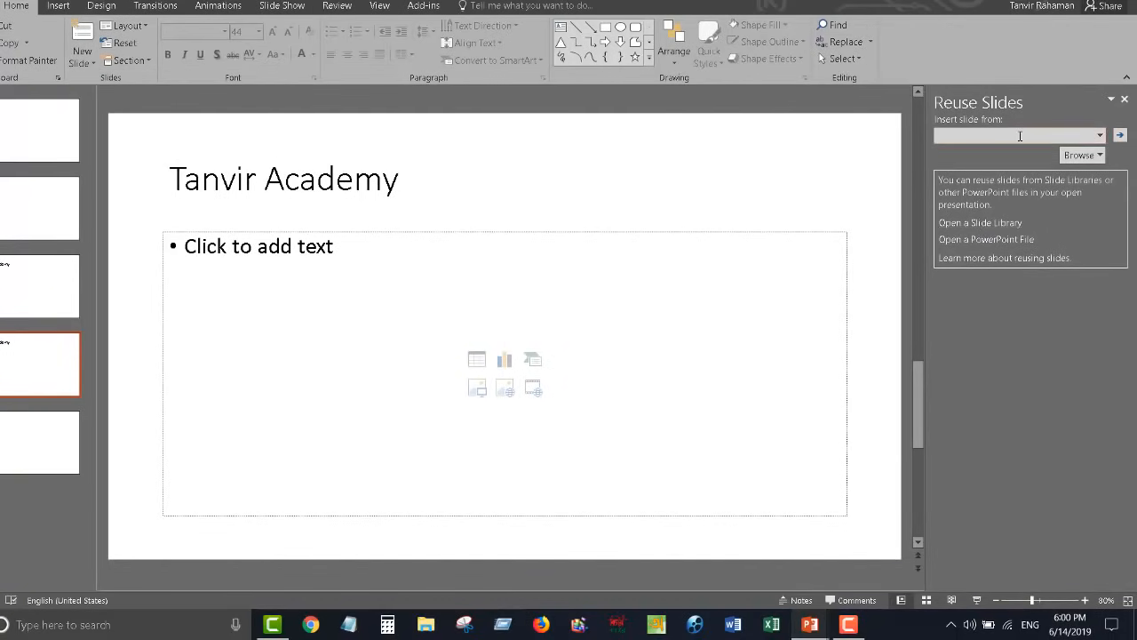
{"action": "left_click", "coordinate": [1098, 156]}
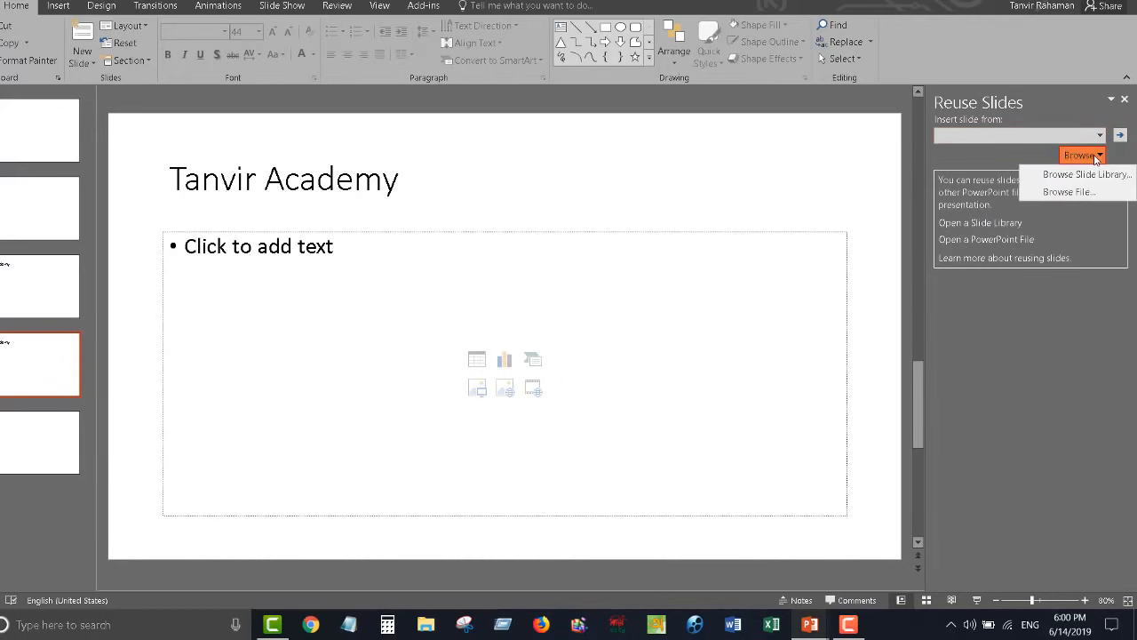
{"action": "left_click", "coordinate": [1071, 192]}
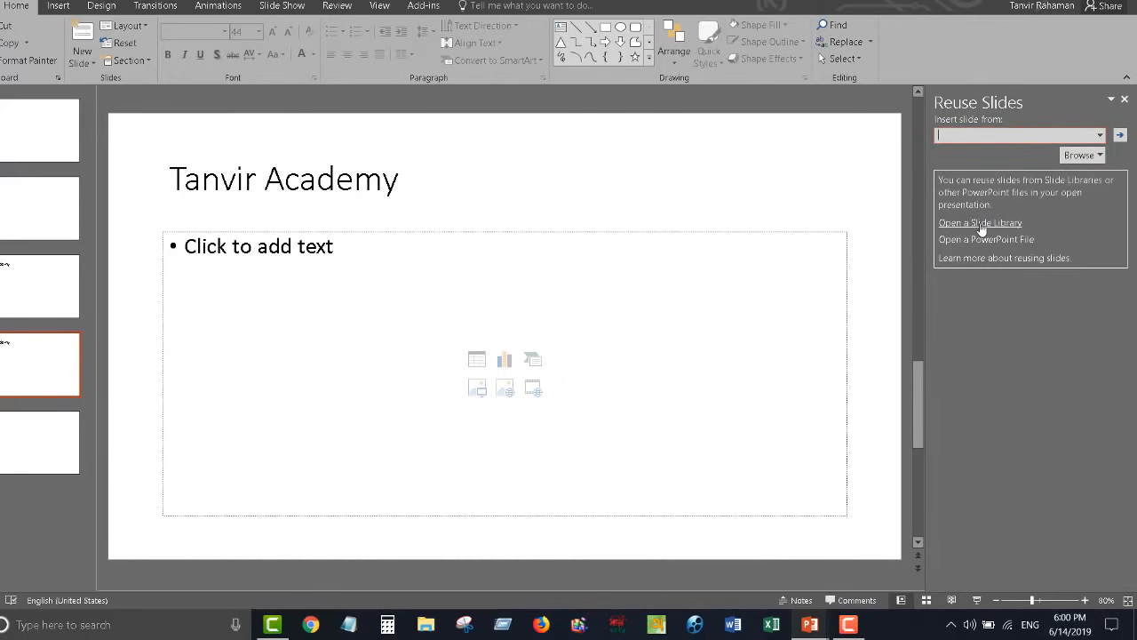
{"action": "left_click", "coordinate": [983, 230]}
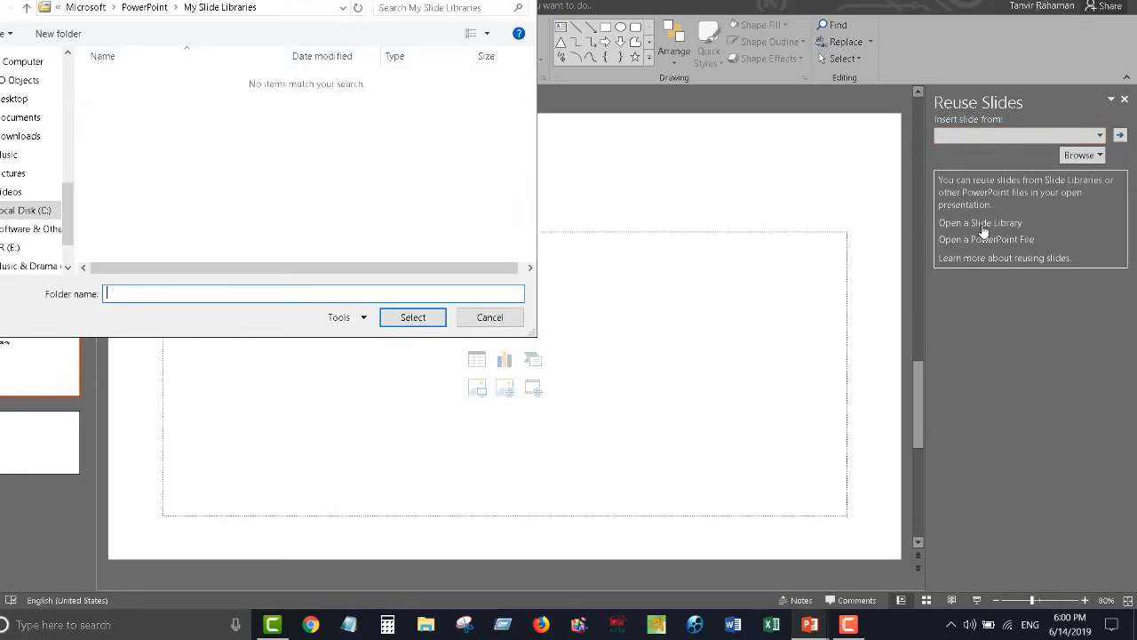
{"action": "left_click", "coordinate": [492, 319]}
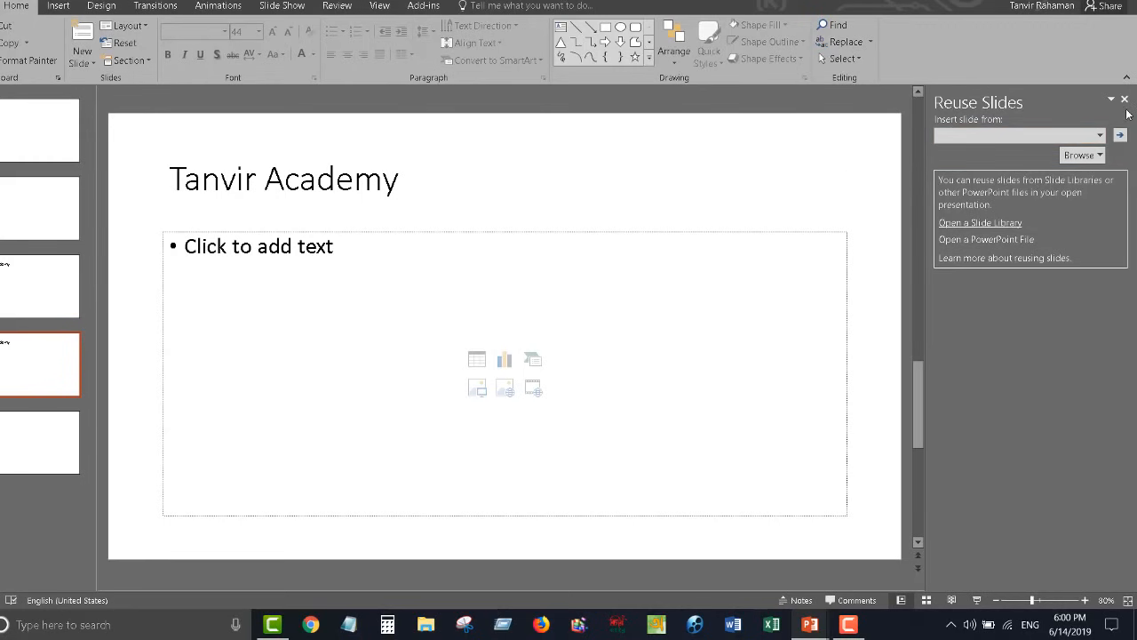
{"action": "left_click", "coordinate": [1125, 99]}
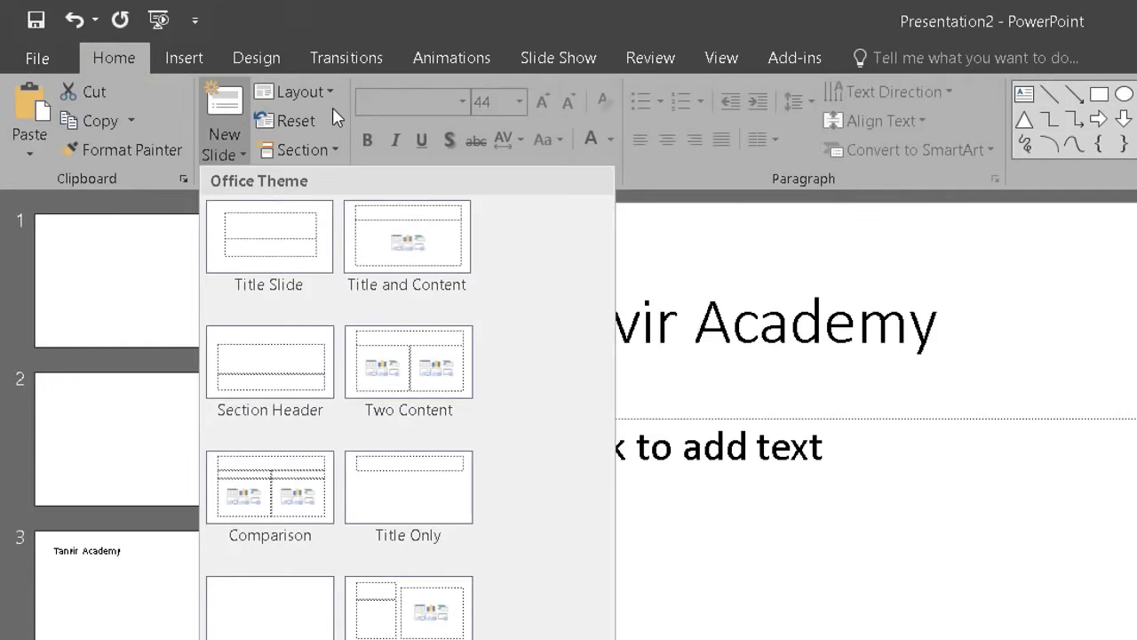
Change the layout of slide 4 to Picture with Caption
{"action": "left_click", "coordinate": [145, 30]}
{"action": "left_click", "coordinate": [145, 29]}
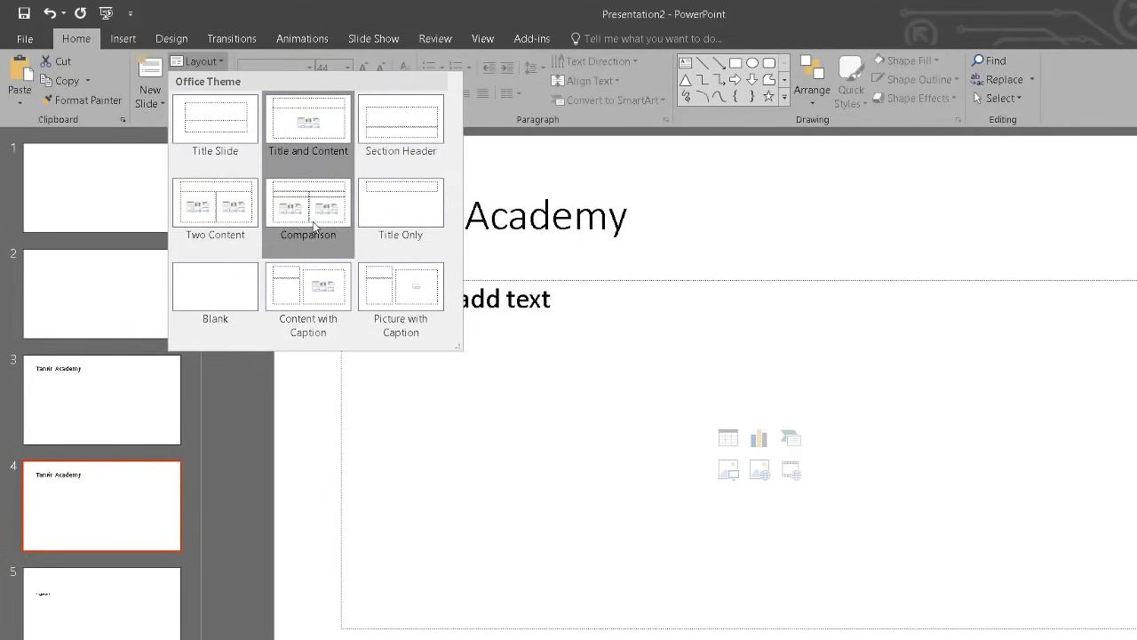
{"action": "left_click", "coordinate": [406, 291]}
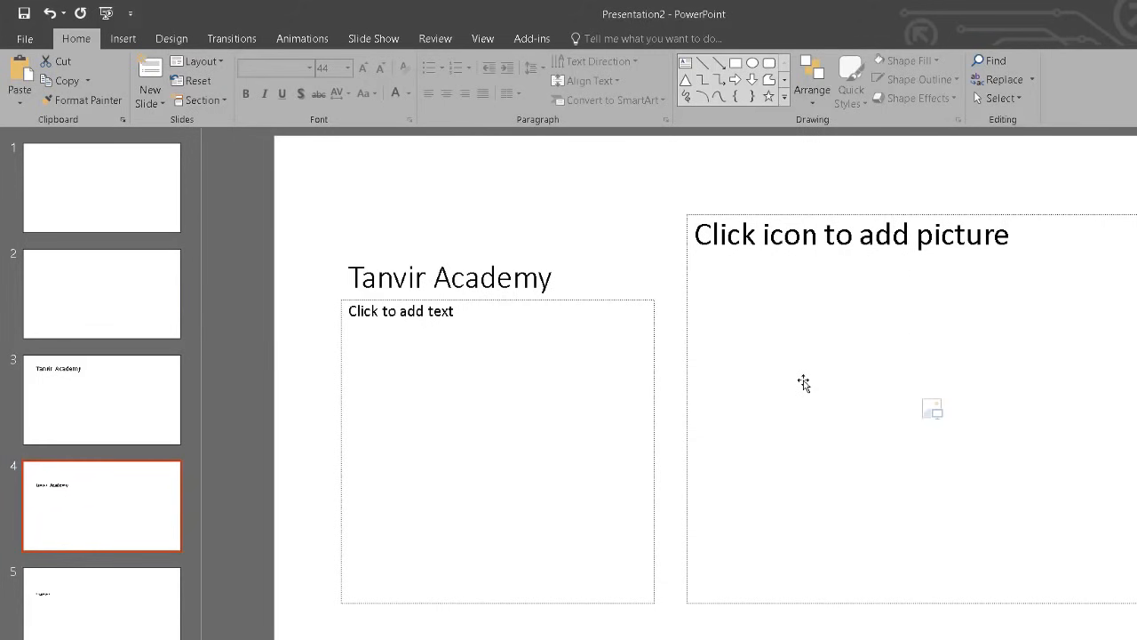
Change the first slide's layout to Comparison and give it the title "Tanvir academy"
{"action": "left_click", "coordinate": [111, 178]}
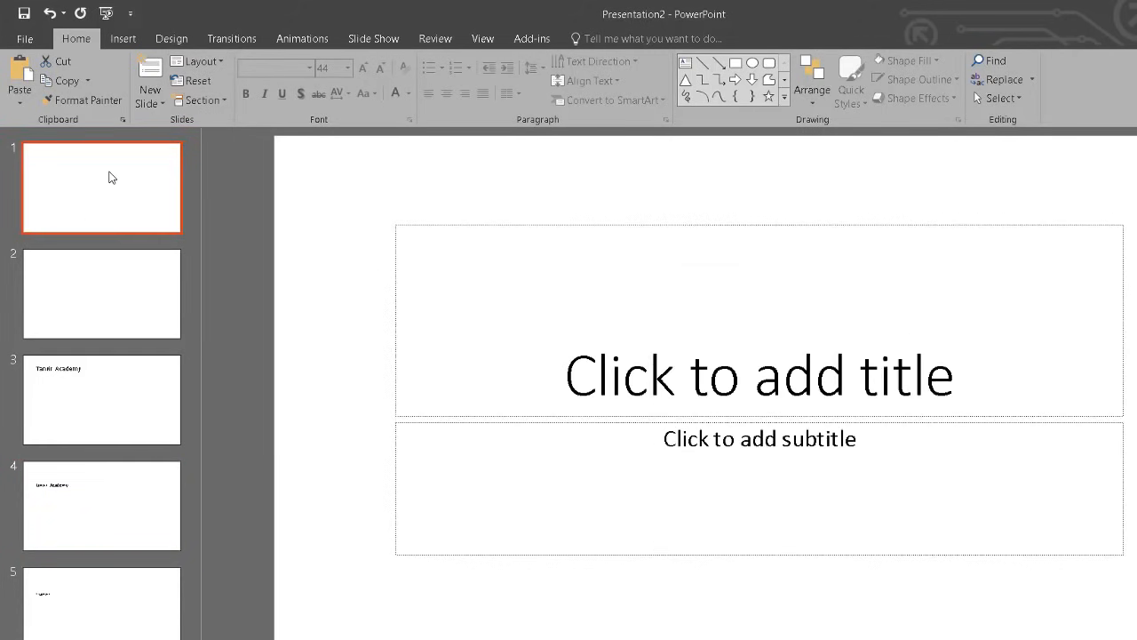
{"action": "left_click", "coordinate": [218, 61]}
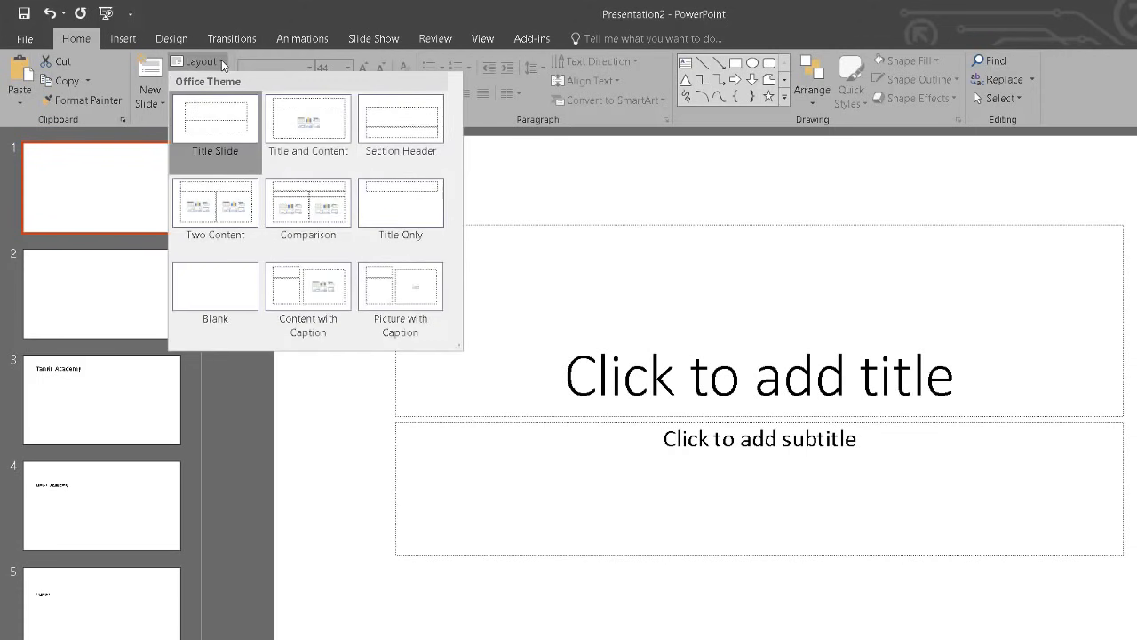
{"action": "left_click", "coordinate": [297, 210]}
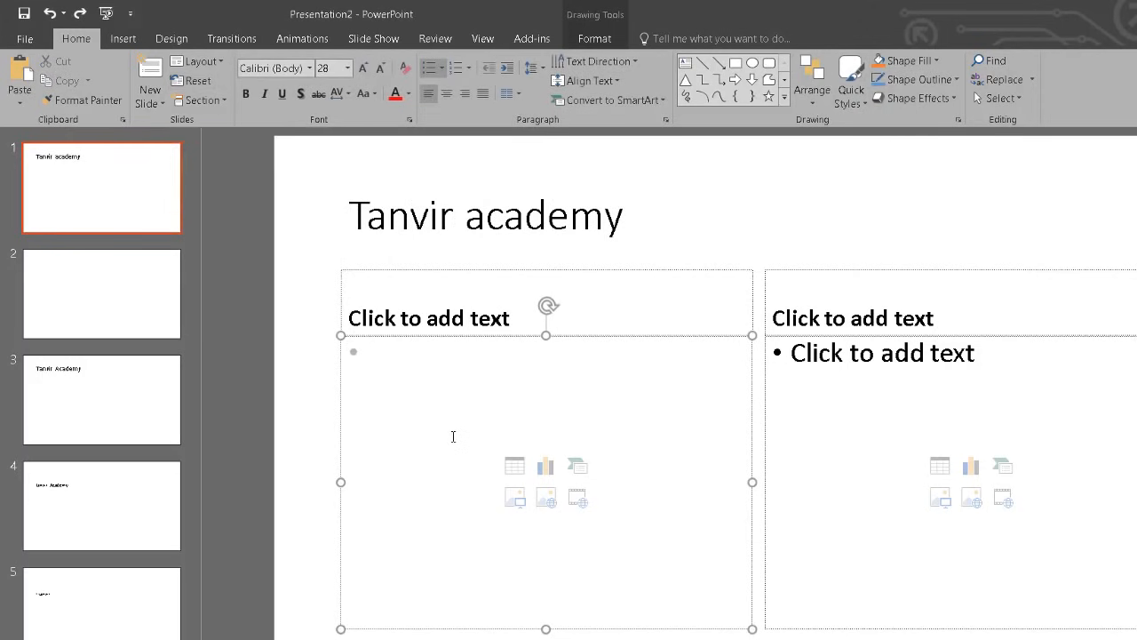
Reset the first slide's placeholders to the default position, size and formatting of its layout
{"action": "left_click", "coordinate": [477, 311]}
{"action": "left_click", "coordinate": [471, 411]}
{"action": "left_click", "coordinate": [946, 394]}
{"action": "left_click", "coordinate": [453, 403]}
{"action": "left_click", "coordinate": [200, 87]}
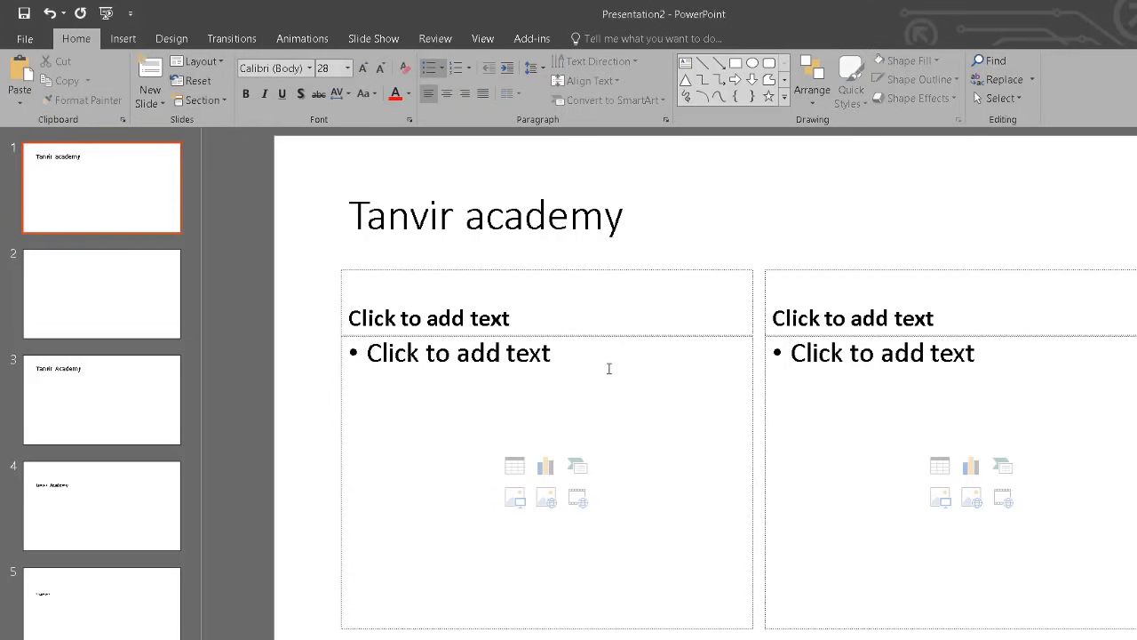
Set the character spacing of the first slide's title to Very Tight
{"action": "left_click", "coordinate": [568, 316]}
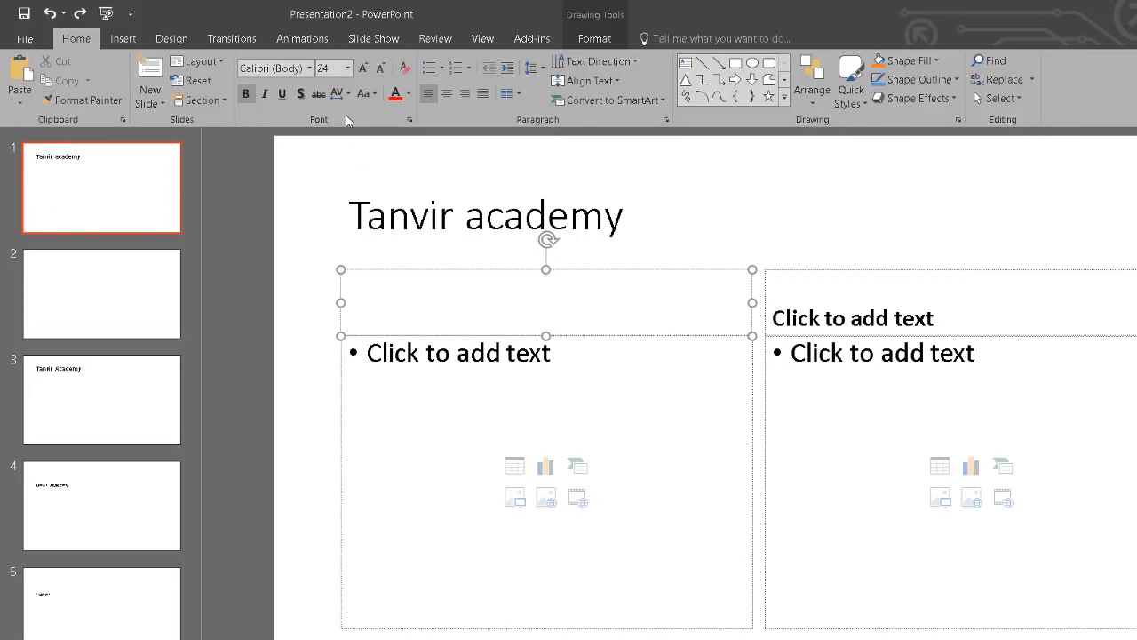
{"action": "left_click", "coordinate": [410, 217]}
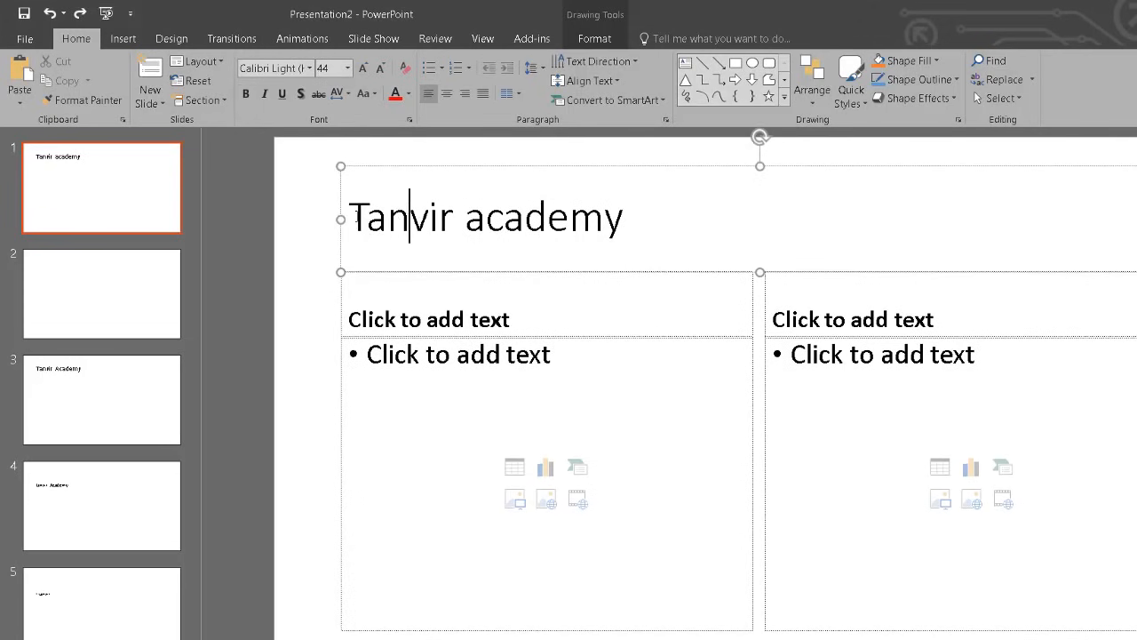
{"action": "triple_click", "coordinate": [410, 218]}
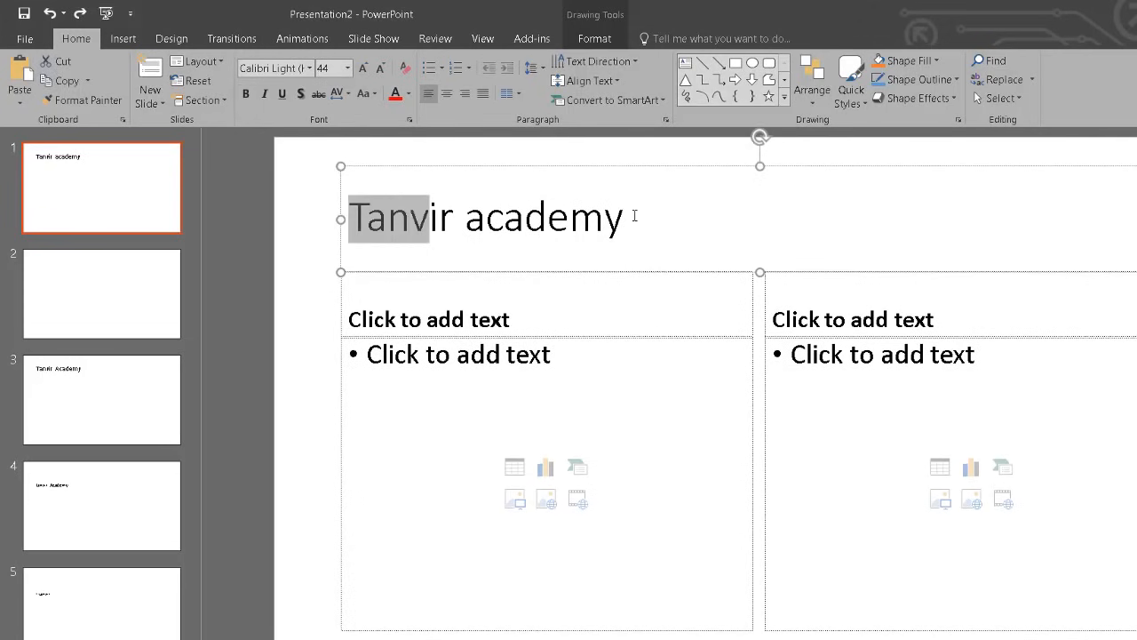
{"action": "left_click", "coordinate": [349, 95]}
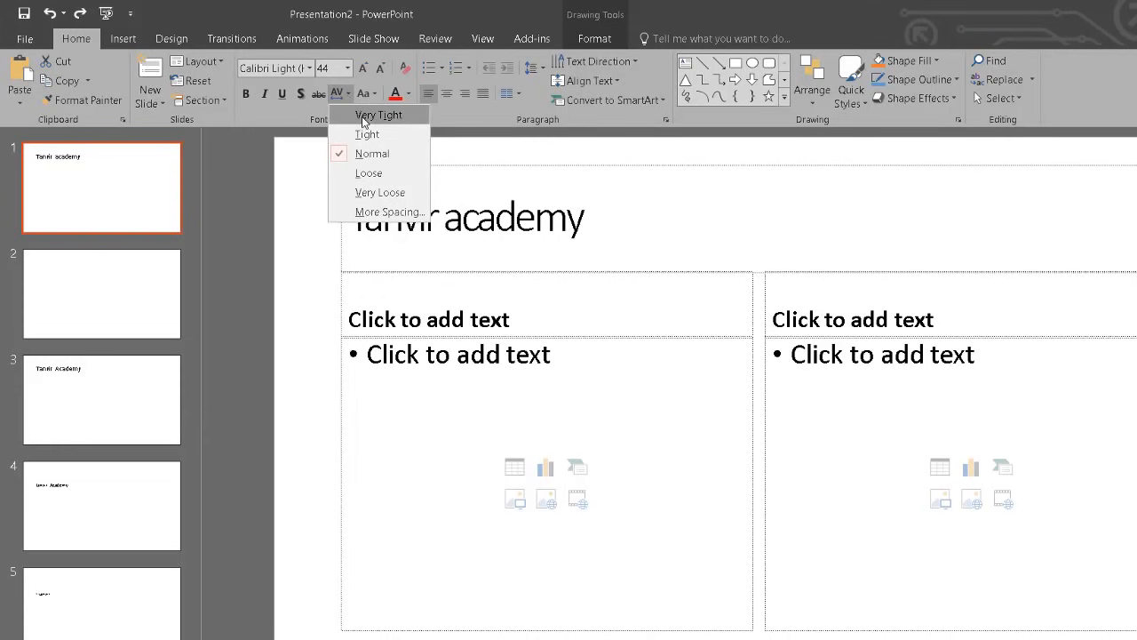
{"action": "left_click", "coordinate": [362, 122]}
{"action": "left_click", "coordinate": [581, 220]}
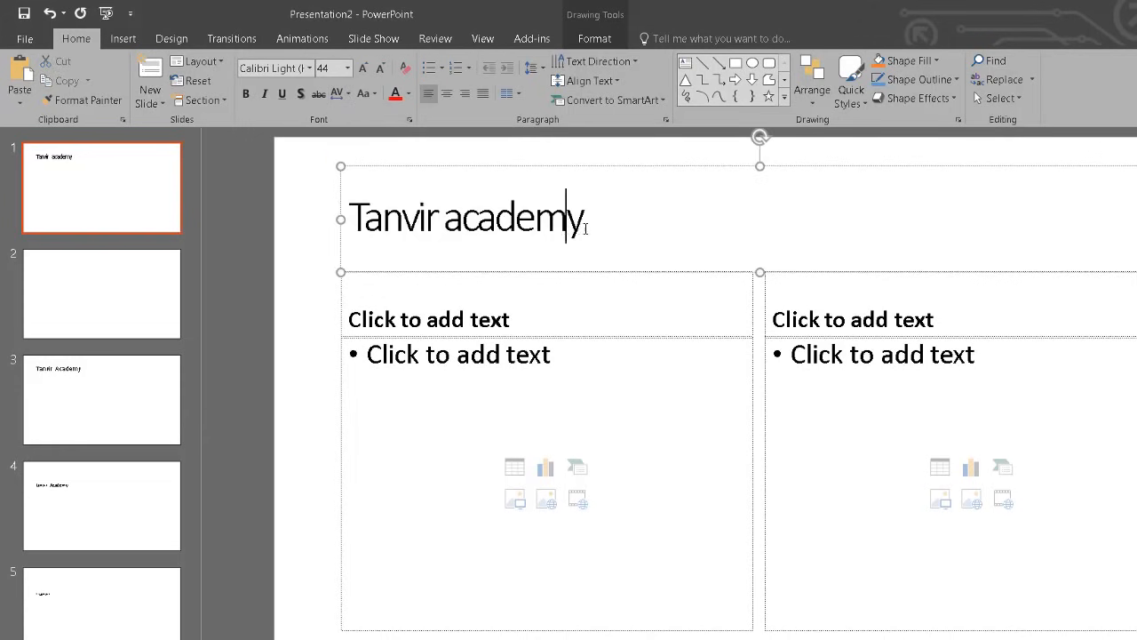
Change the title's character spacing to Tight and return it to Normal
{"action": "triple_click", "coordinate": [419, 209]}
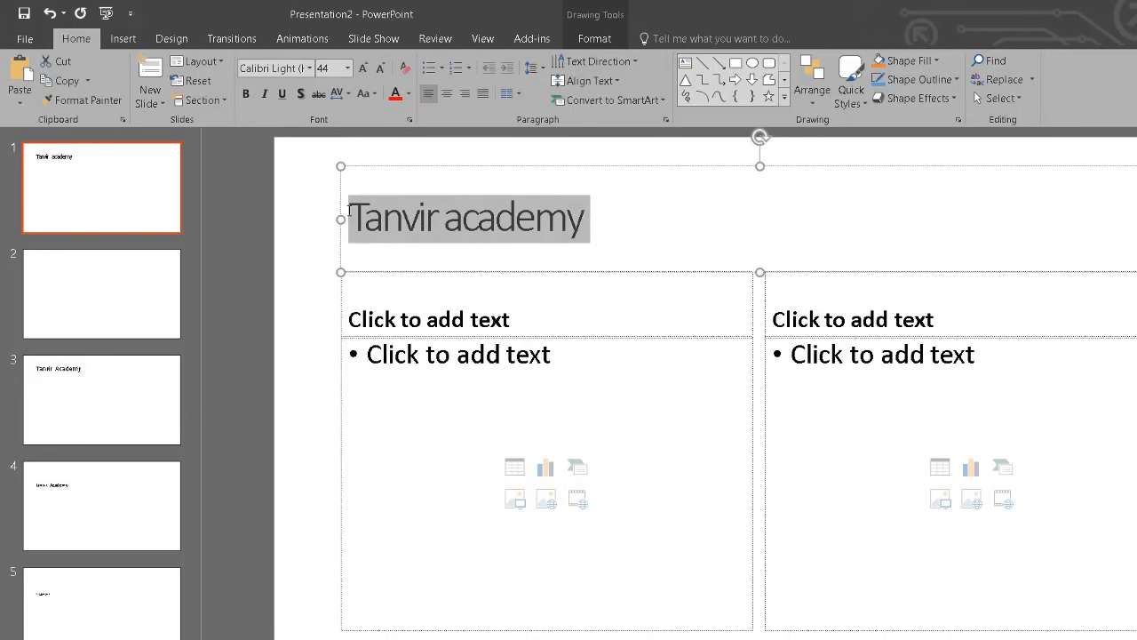
{"action": "left_click", "coordinate": [351, 95]}
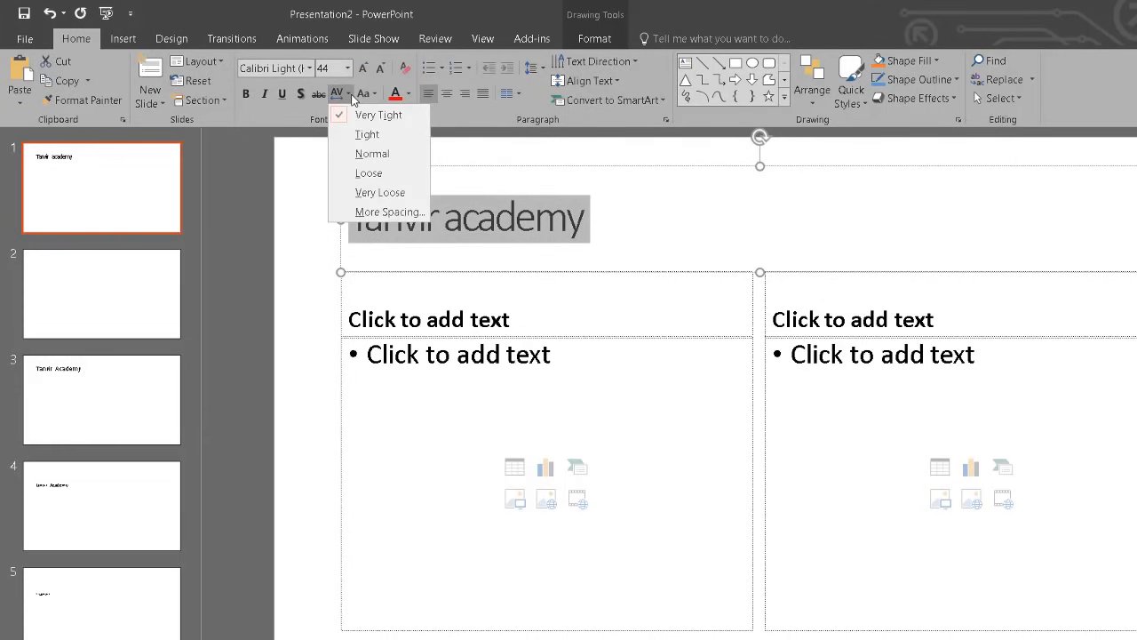
{"action": "left_click", "coordinate": [366, 134]}
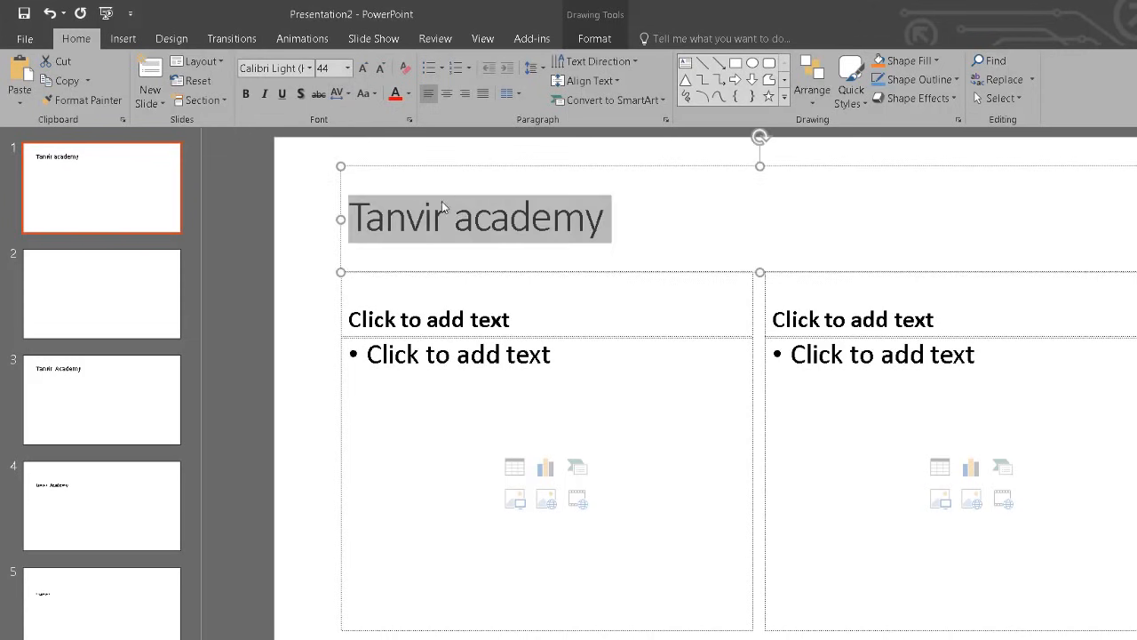
{"action": "left_click", "coordinate": [347, 95]}
{"action": "left_click", "coordinate": [366, 152]}
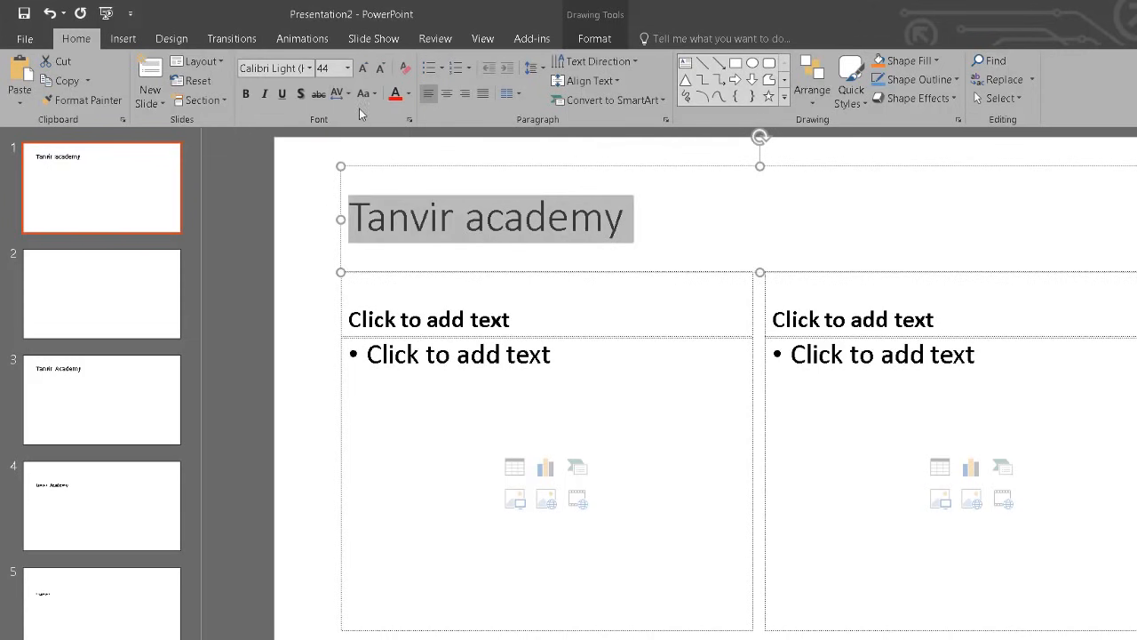
Set the title's character spacing to Very Loose
{"action": "left_click", "coordinate": [350, 94]}
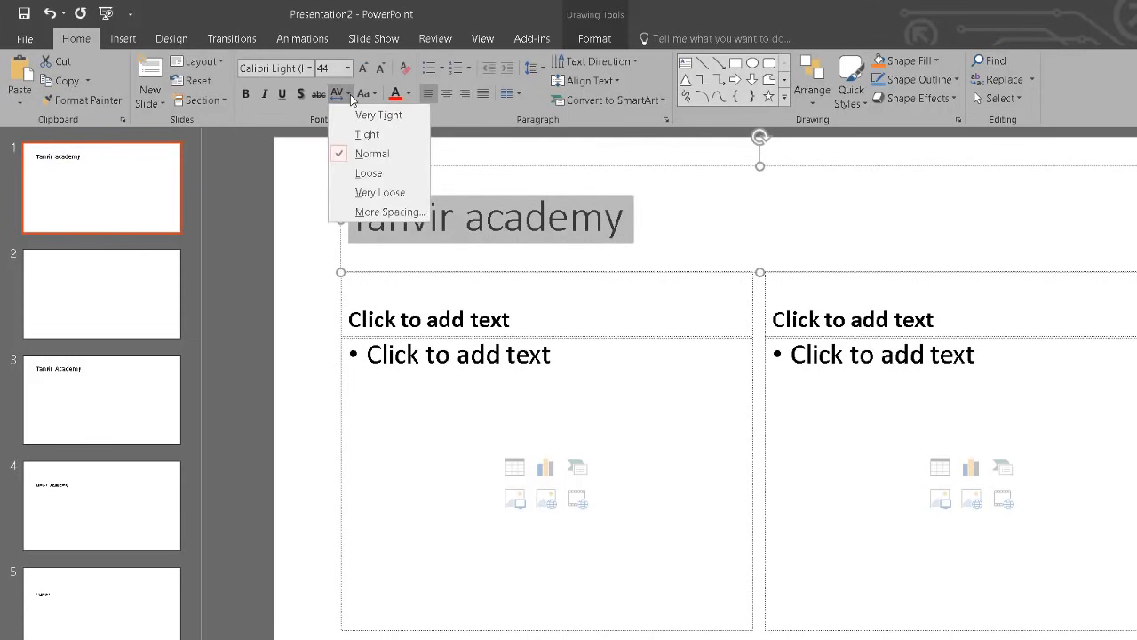
{"action": "left_click", "coordinate": [380, 193]}
{"action": "left_click", "coordinate": [718, 218]}
{"action": "triple_click", "coordinate": [715, 220]}
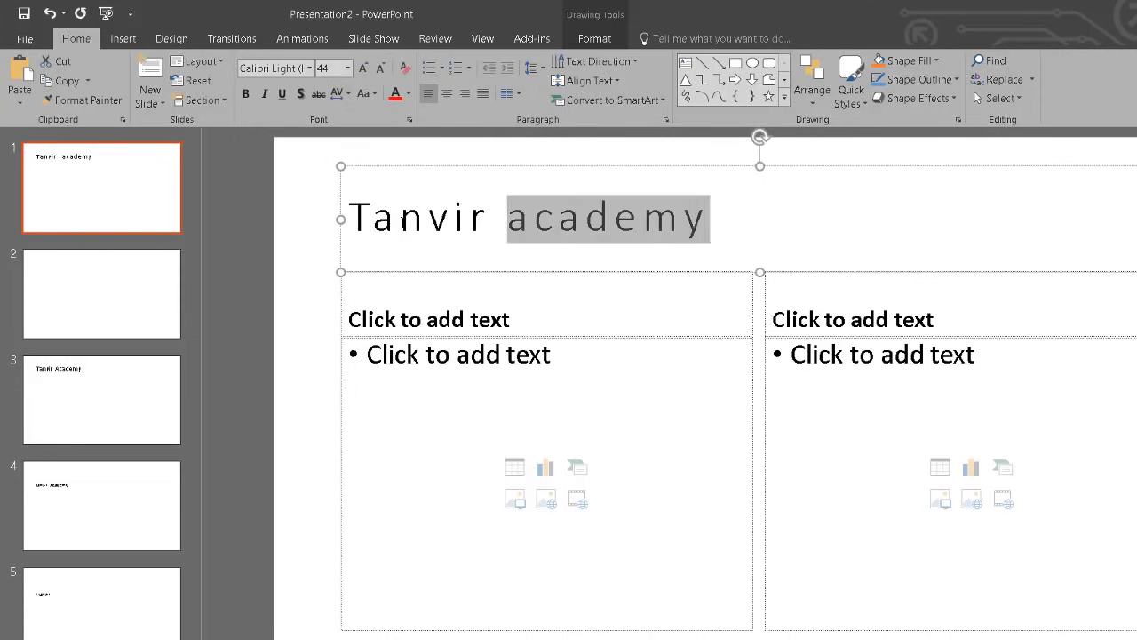
Preview the Change Case options, including lowercase, on the whole title without applying one
{"action": "left_click", "coordinate": [536, 221]}
{"action": "left_click", "coordinate": [736, 221]}
{"action": "triple_click", "coordinate": [737, 222]}
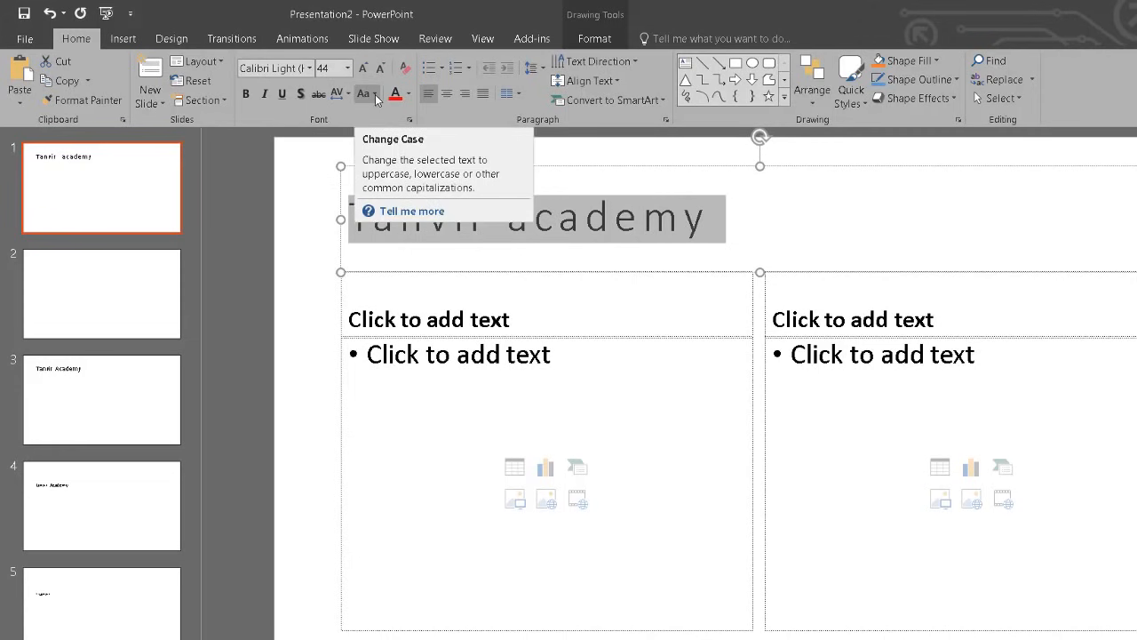
{"action": "left_click", "coordinate": [375, 95]}
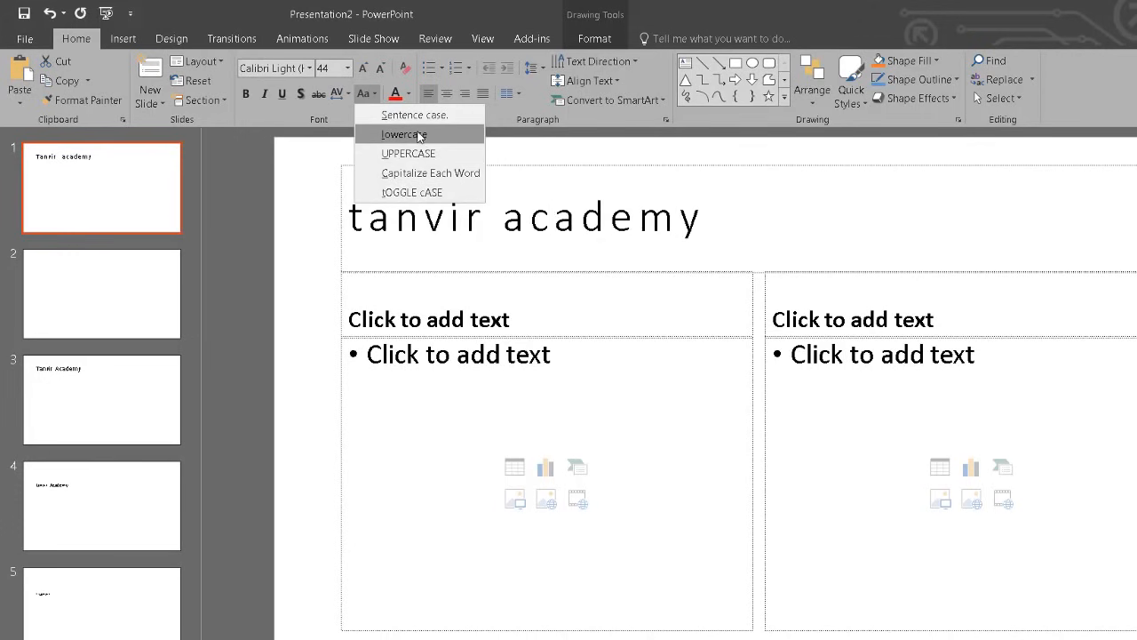
{"action": "left_click", "coordinate": [780, 219]}
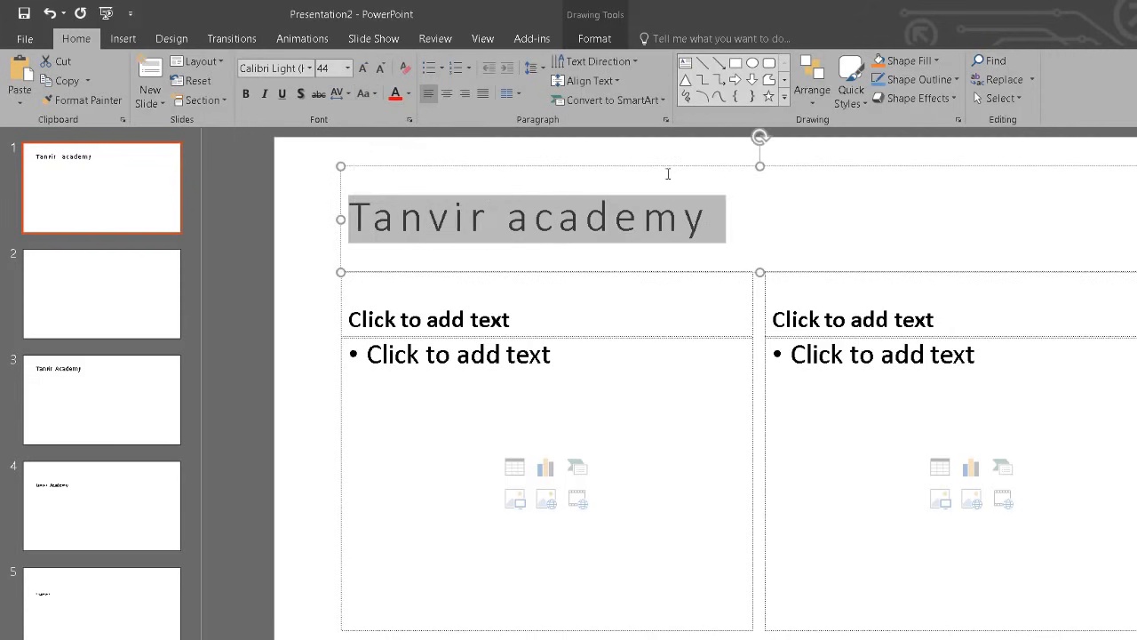
Preview theme font colors on the title without applying one
{"action": "left_click", "coordinate": [409, 93]}
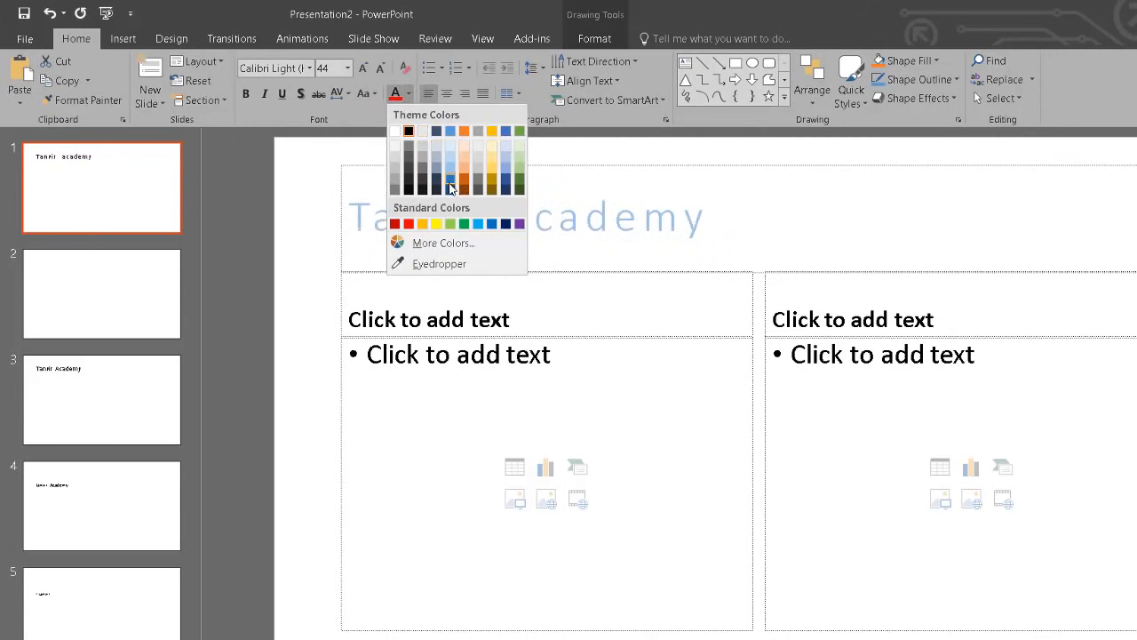
{"action": "left_click", "coordinate": [741, 219]}
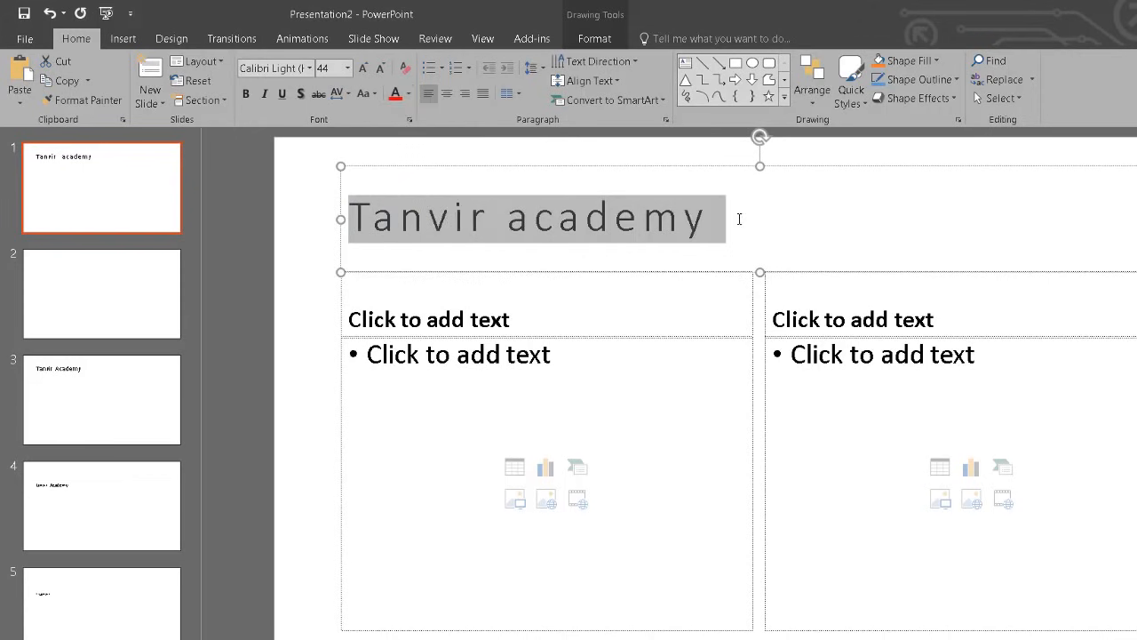
{"action": "left_click", "coordinate": [741, 219]}
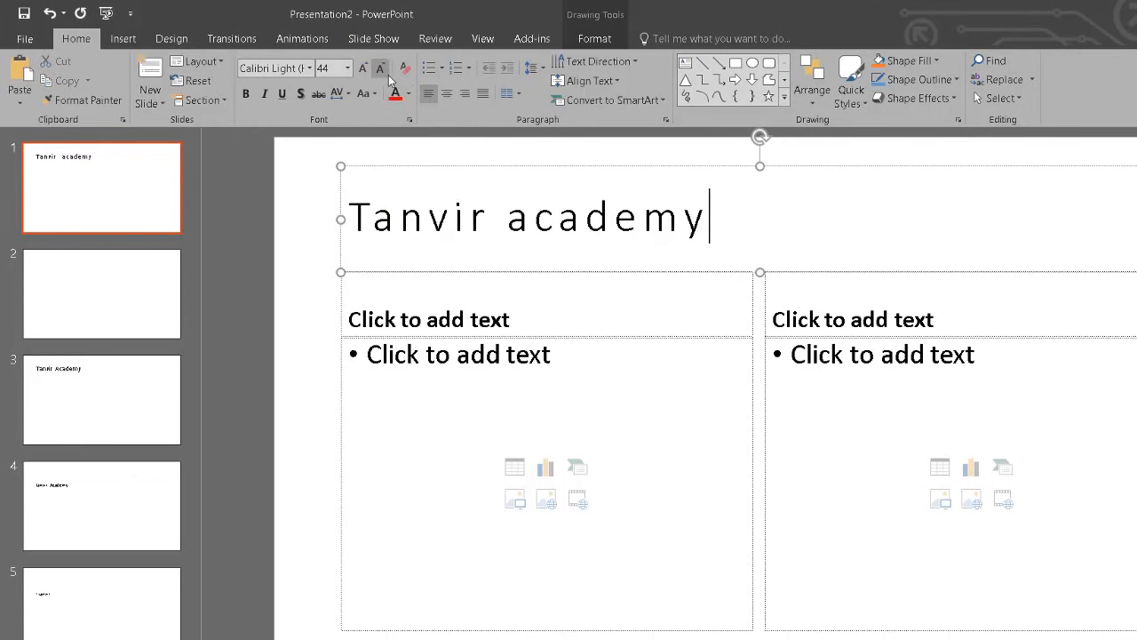
Preview bullet styles on the title, such as hollow round bullets, without applying one
{"action": "key", "text": "shift+Right"}
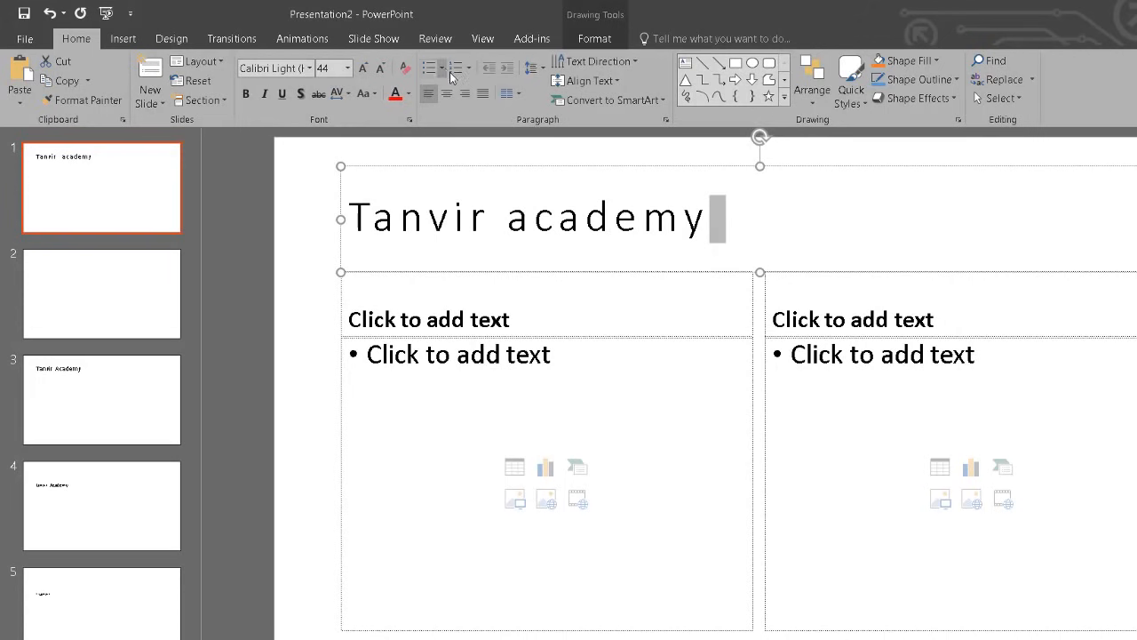
{"action": "left_click", "coordinate": [441, 68]}
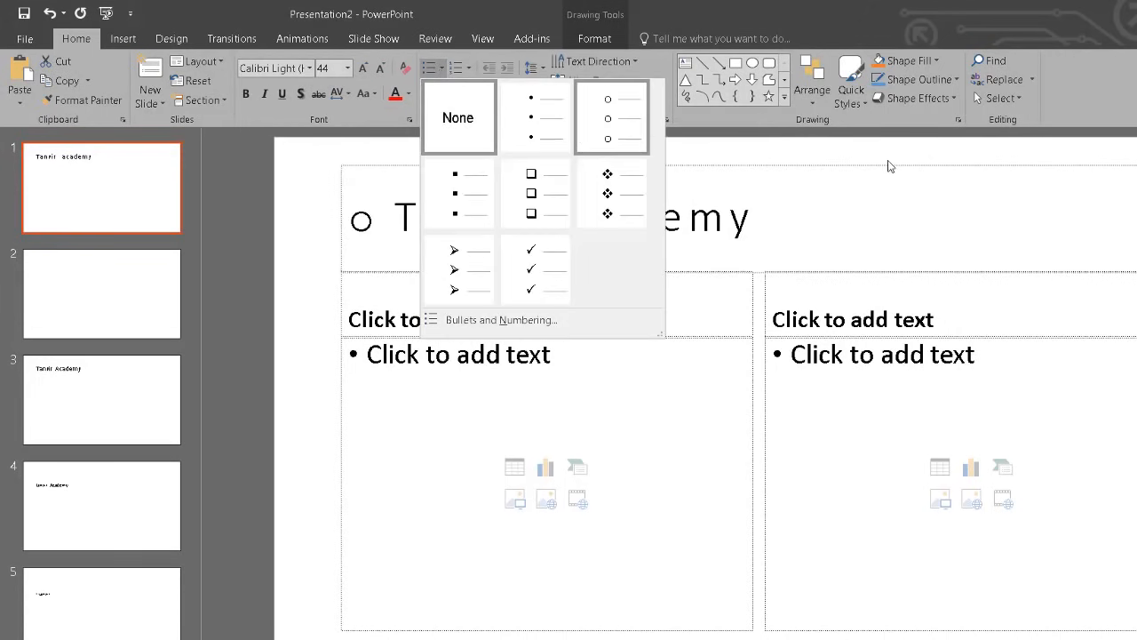
{"action": "left_click", "coordinate": [889, 192]}
{"action": "left_click", "coordinate": [421, 485]}
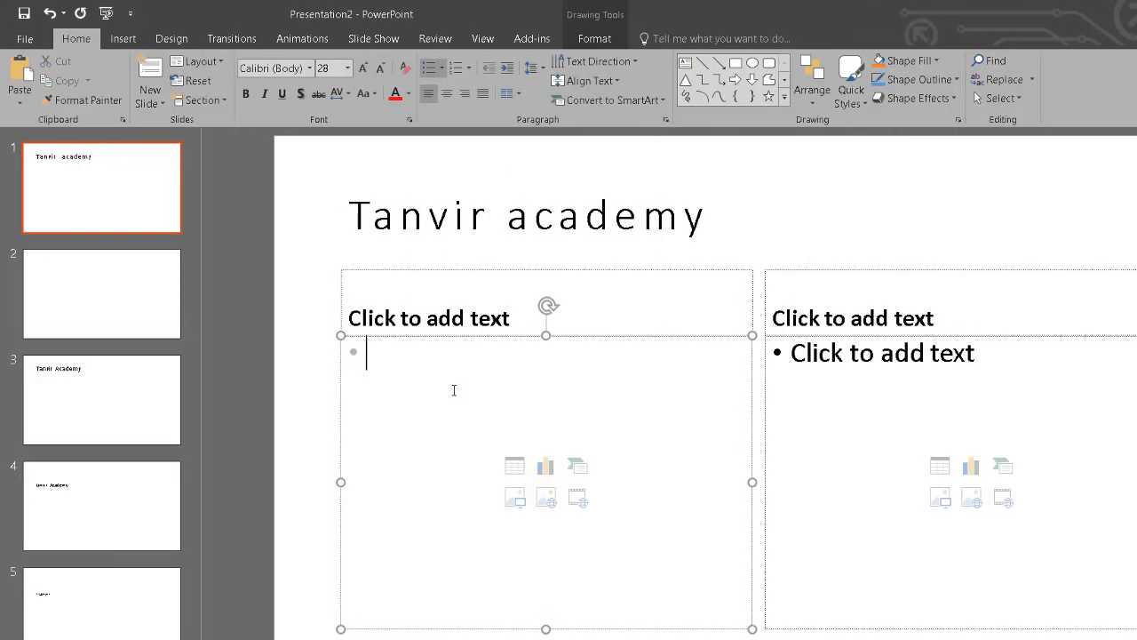
{"action": "left_click", "coordinate": [957, 295]}
{"action": "left_click", "coordinate": [929, 425]}
{"action": "left_click", "coordinate": [523, 408]}
{"action": "left_click", "coordinate": [501, 302]}
{"action": "left_click", "coordinate": [814, 320]}
{"action": "left_click", "coordinate": [817, 348]}
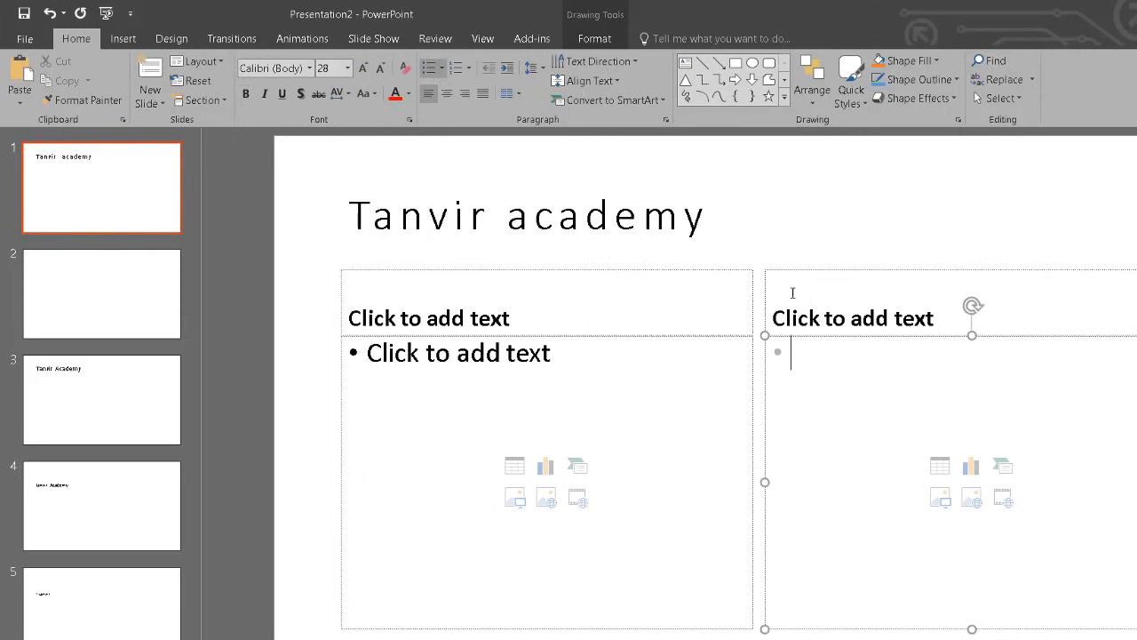
{"action": "left_click", "coordinate": [550, 298]}
Examine the bullet styles available for the first content placeholder below the title
{"action": "left_click", "coordinate": [442, 426]}
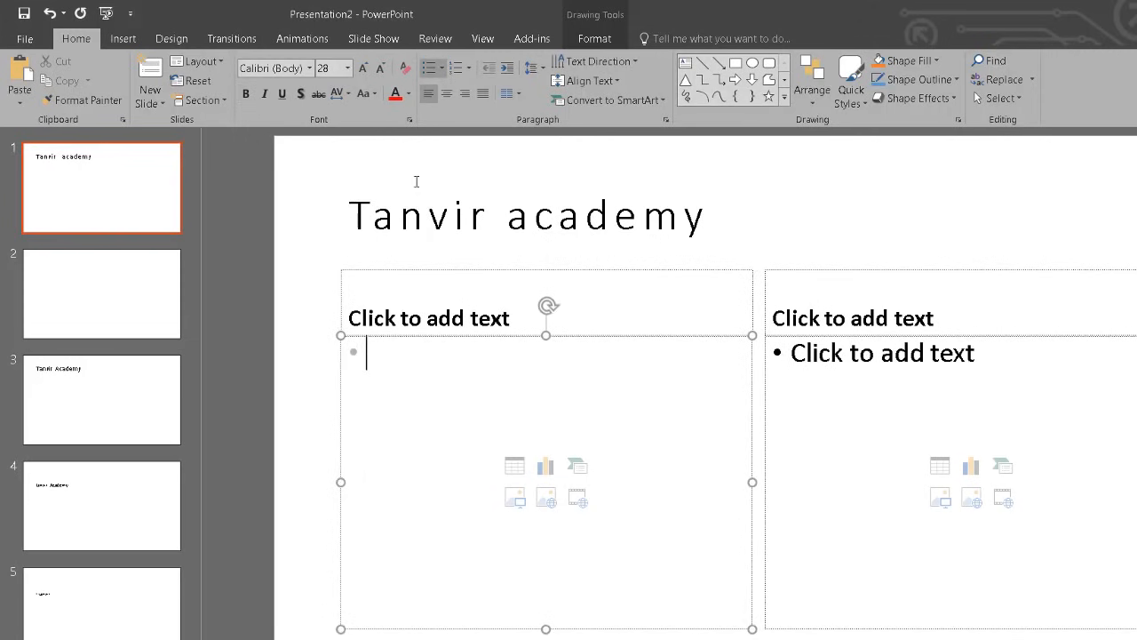
{"action": "left_click", "coordinate": [442, 68]}
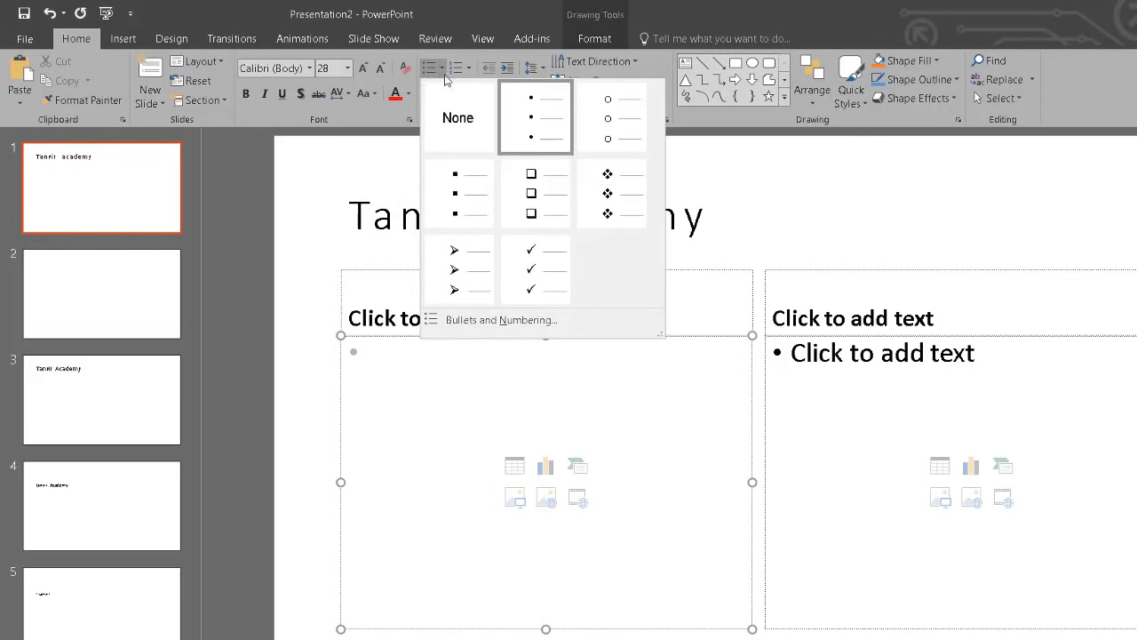
{"action": "left_click", "coordinate": [497, 372]}
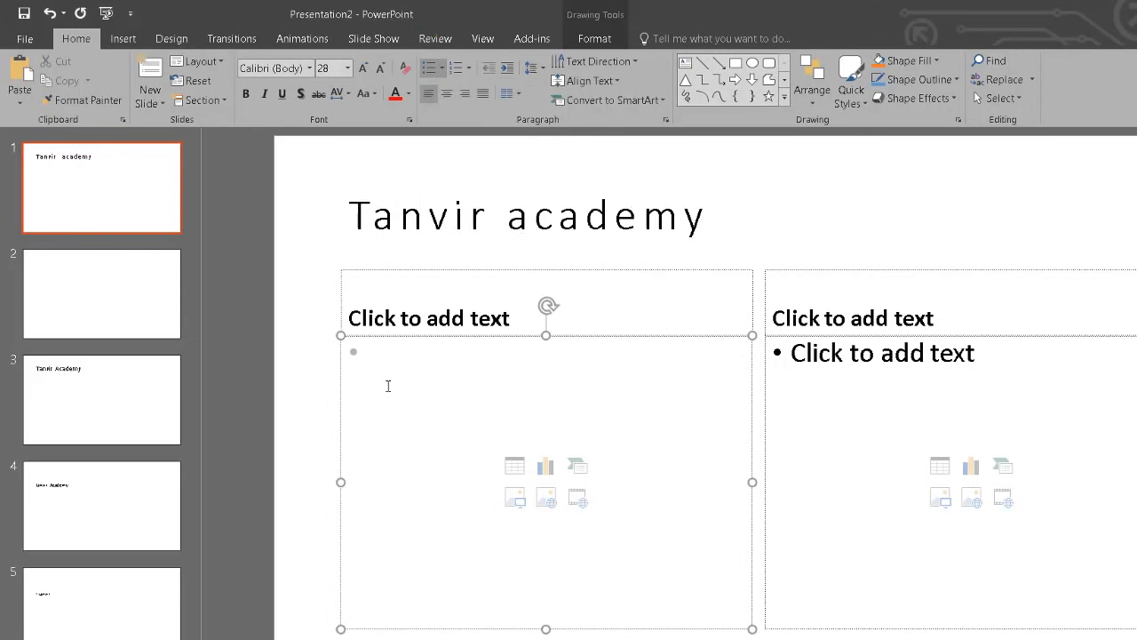
Enter a first name and "Yyy" as two bulleted items in the first content placeholder
{"action": "type", "text": "tanvir"}
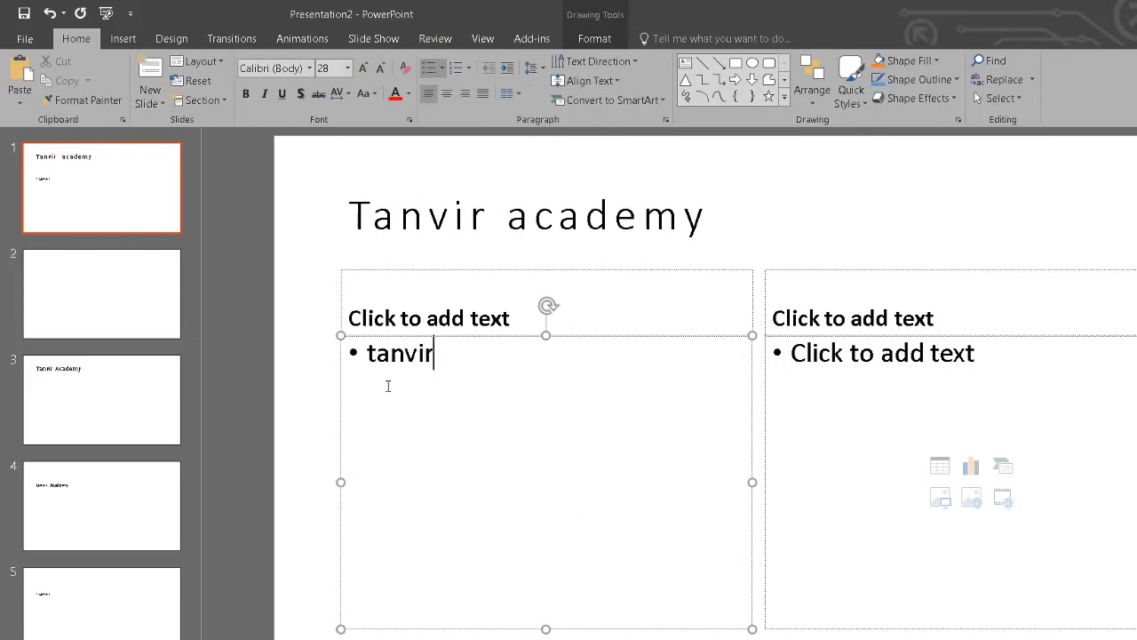
{"action": "key", "text": "Return"}
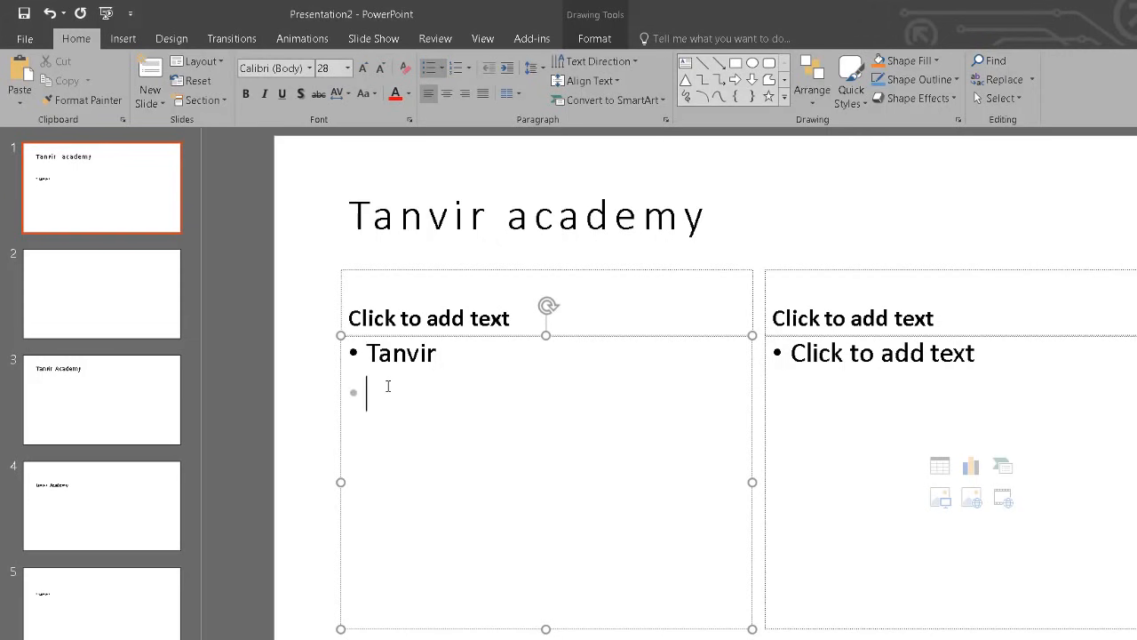
{"action": "type", "text": "yyy"}
{"action": "key", "text": "Return"}
Convert the two bulleted items into a numbered list and remove the empty bullet below them
{"action": "key", "text": "ctrl+a"}
{"action": "left_click", "coordinate": [456, 69]}
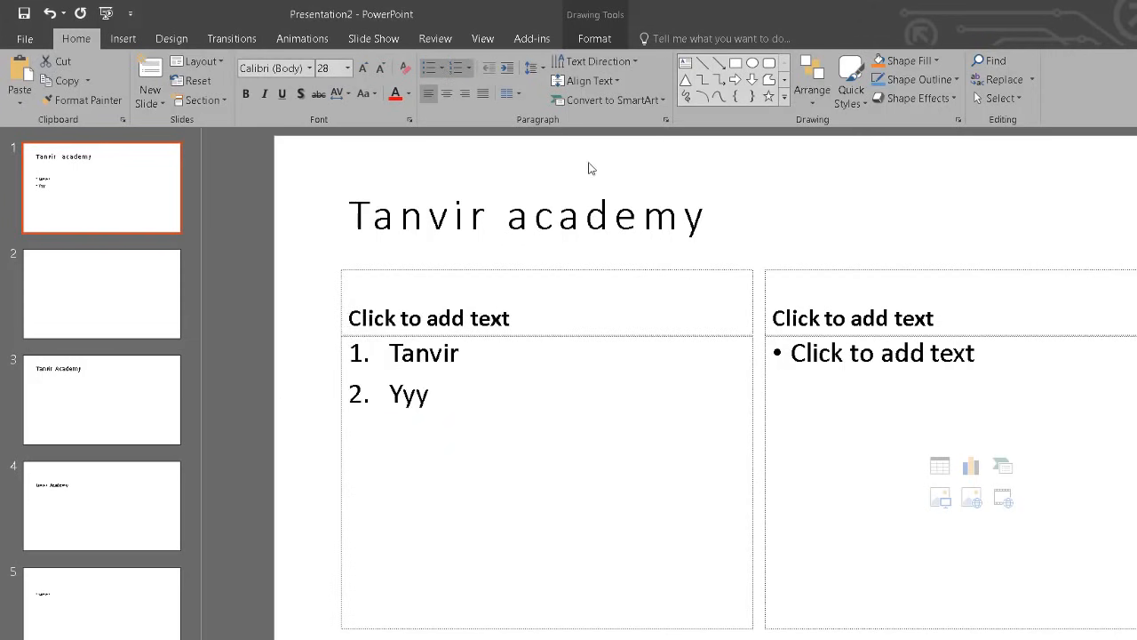
{"action": "left_click", "coordinate": [581, 416]}
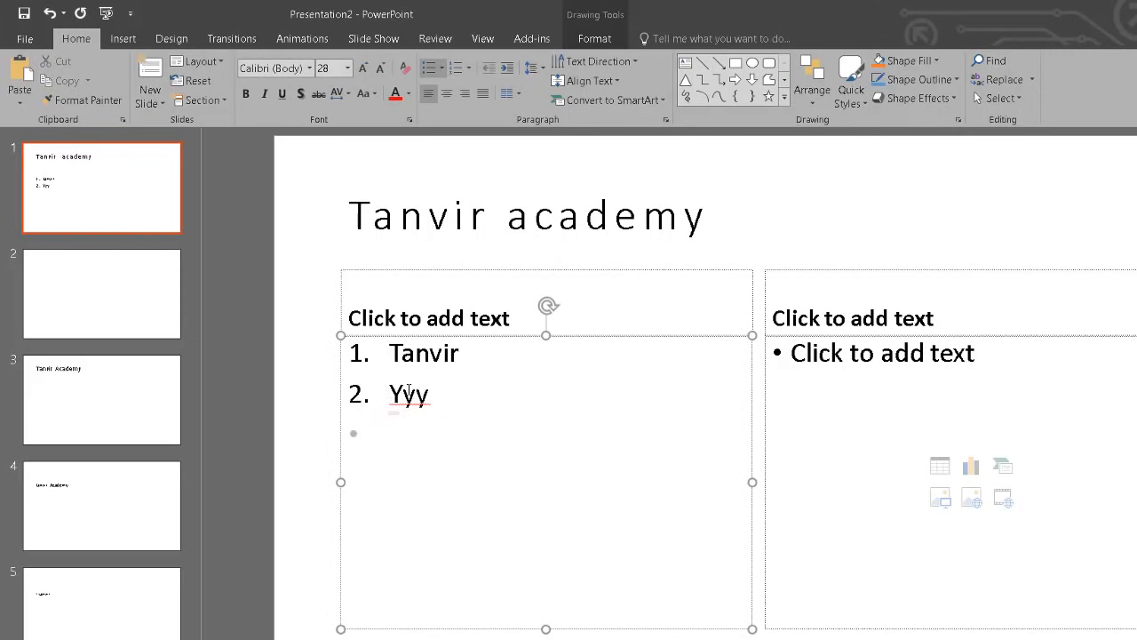
{"action": "right_click", "coordinate": [413, 391]}
{"action": "key", "text": "Escape"}
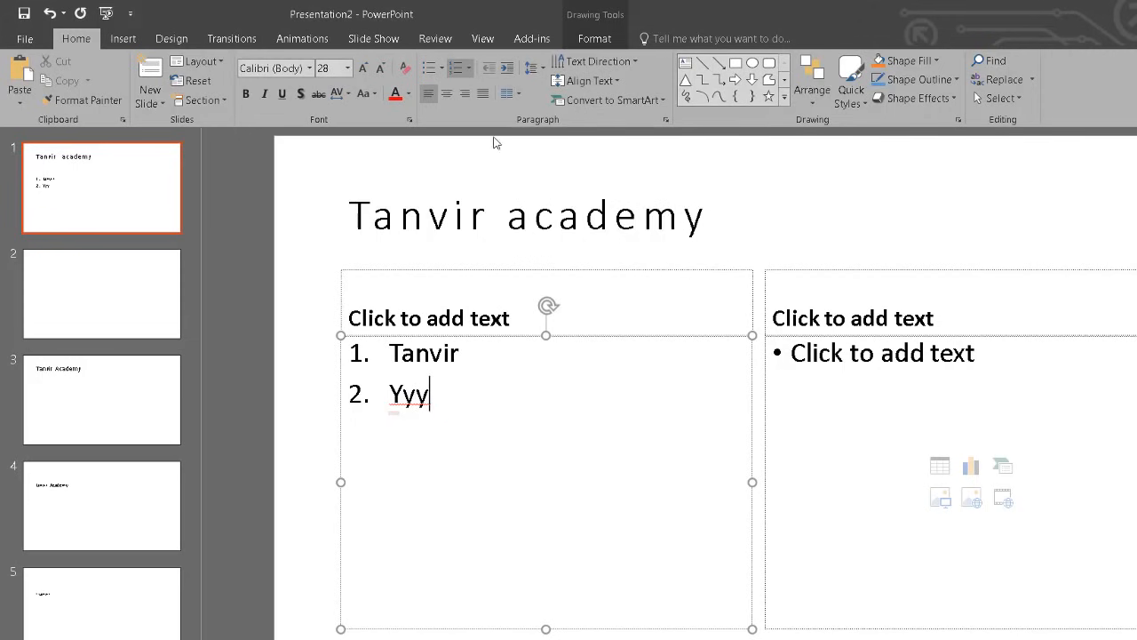
Increase the list level of the "Yyy" item by four levels and bring it back to the first level
{"action": "left_click", "coordinate": [511, 69]}
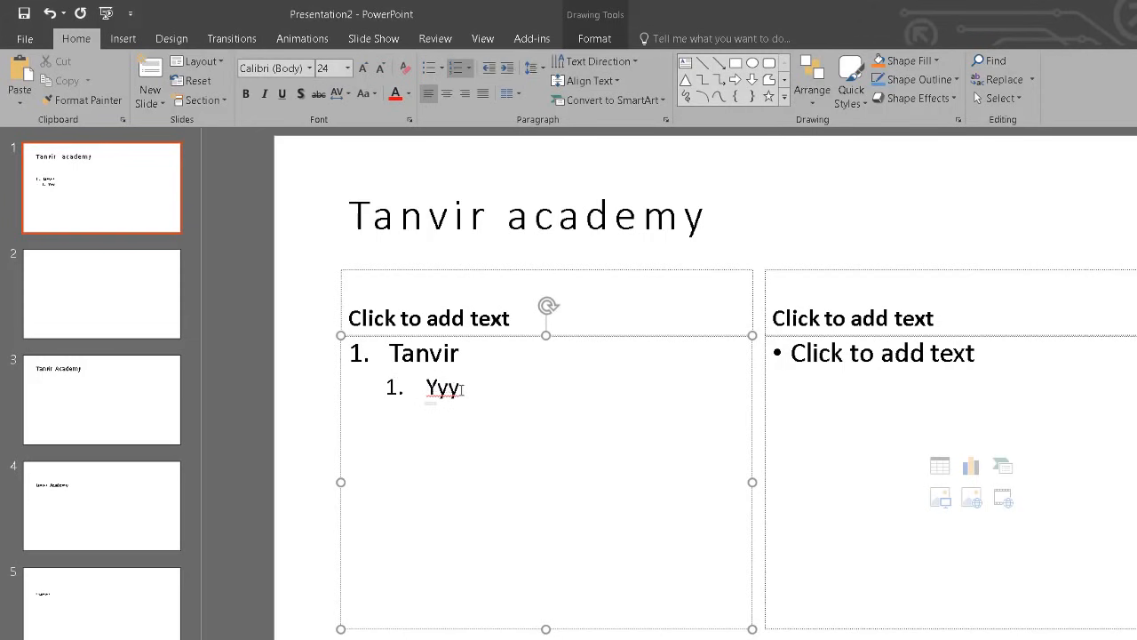
{"action": "left_click", "coordinate": [503, 69]}
{"action": "left_click", "coordinate": [503, 69]}
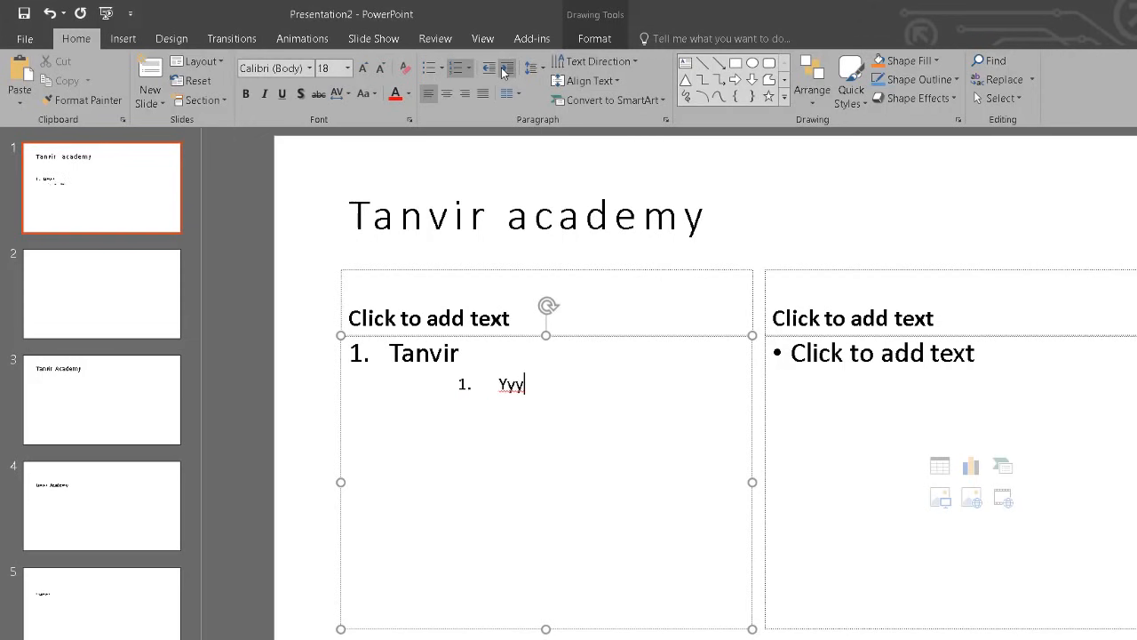
{"action": "left_click", "coordinate": [504, 70]}
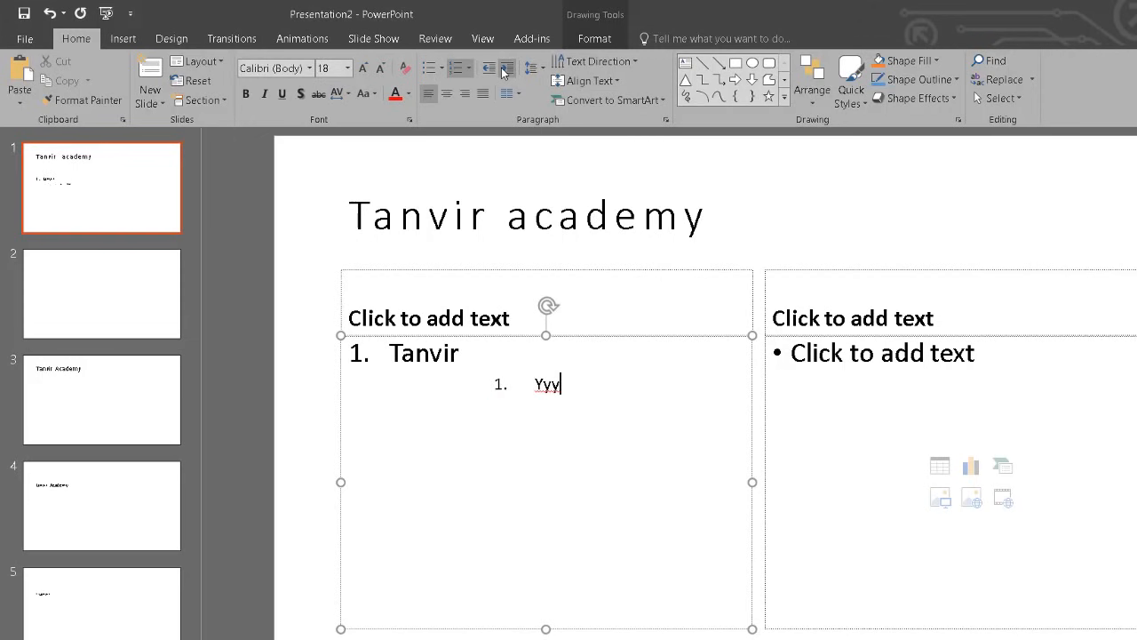
{"action": "left_click", "coordinate": [487, 70]}
{"action": "left_click", "coordinate": [487, 70]}
{"action": "left_click", "coordinate": [487, 69]}
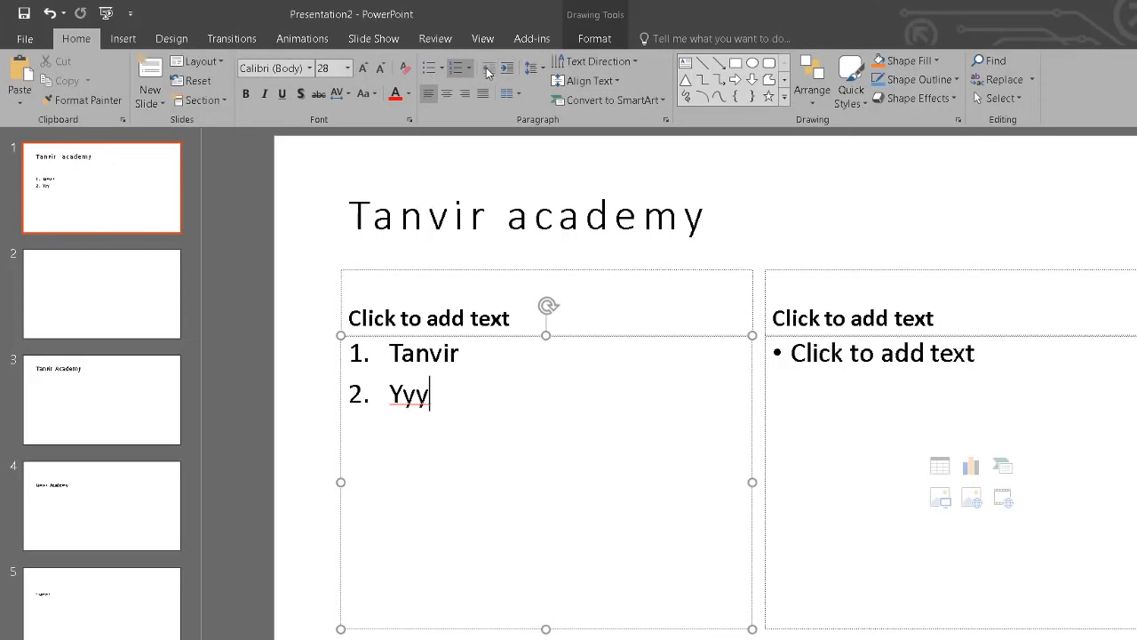
Try a line spacing of 3.0 on both numbered items and set it back to 1.0
{"action": "left_click", "coordinate": [544, 69]}
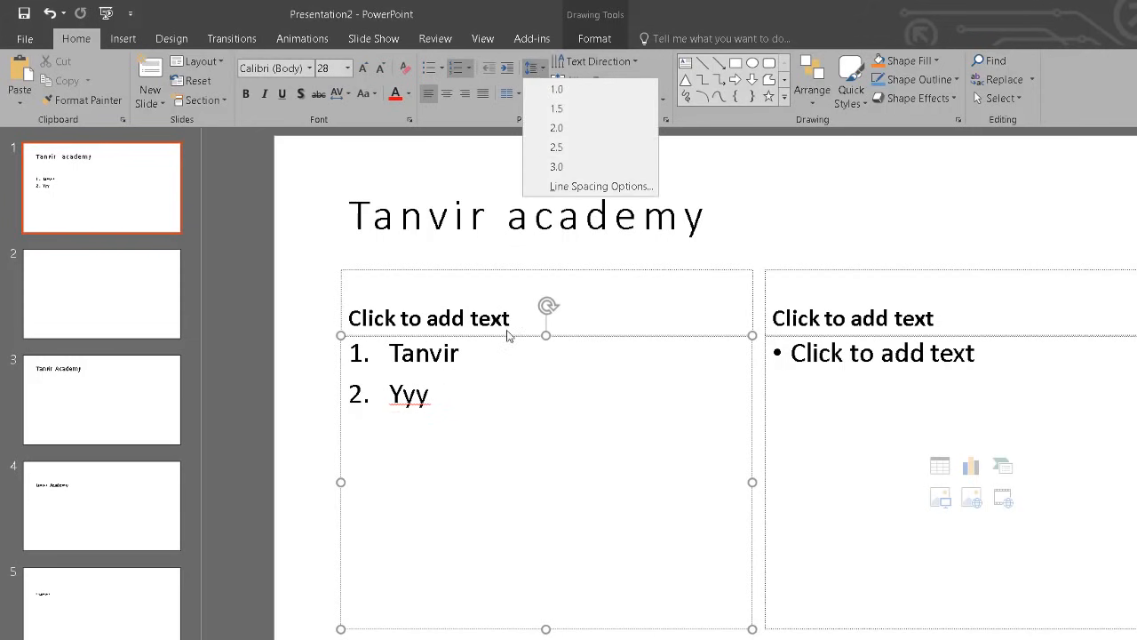
{"action": "left_click", "coordinate": [467, 370]}
{"action": "key", "text": "ctrl+a"}
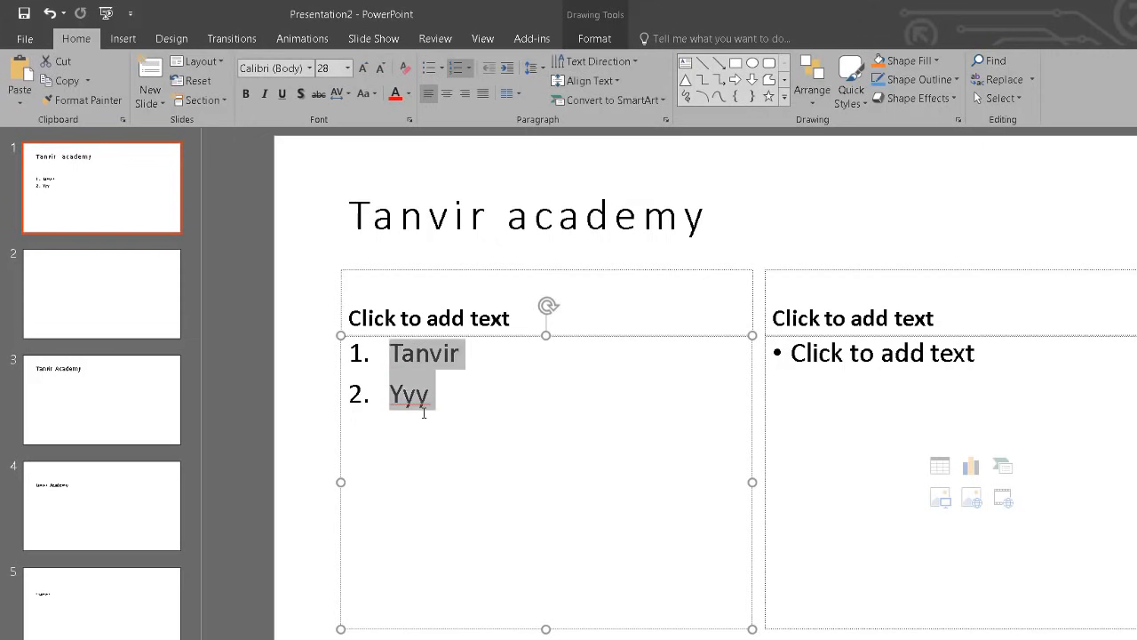
{"action": "left_click", "coordinate": [542, 69]}
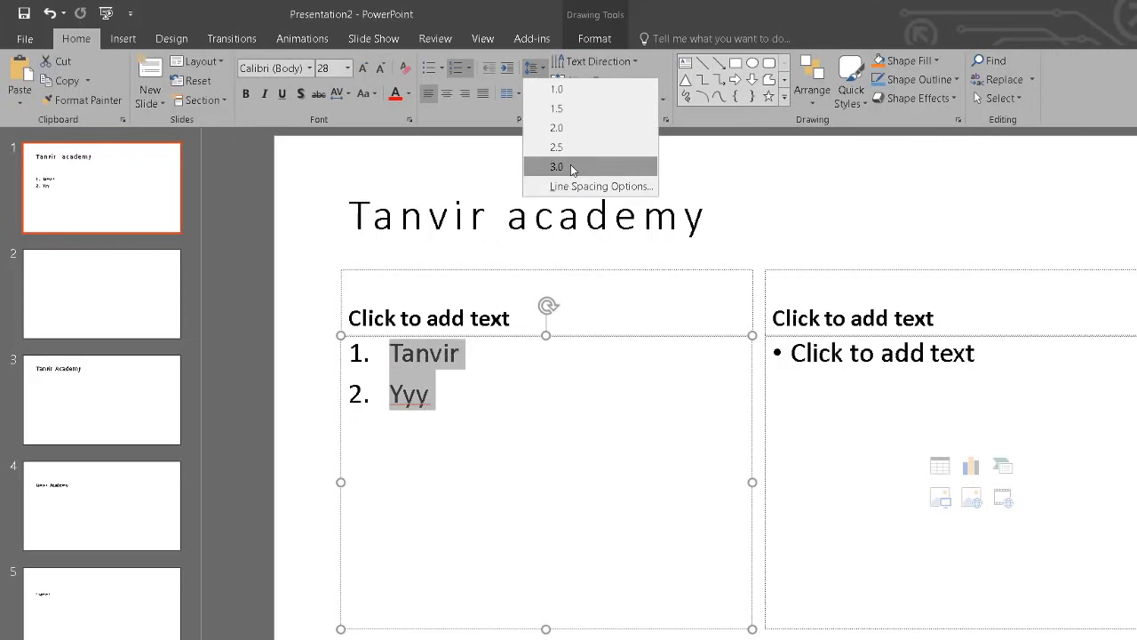
{"action": "left_click", "coordinate": [570, 165]}
{"action": "left_click", "coordinate": [548, 69]}
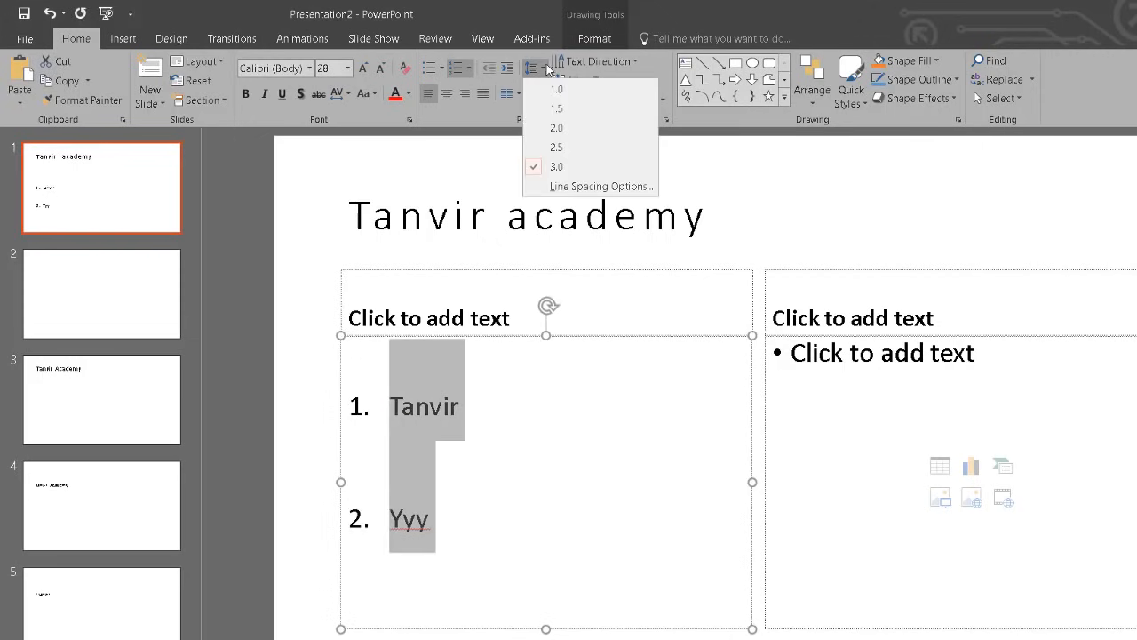
{"action": "left_click", "coordinate": [573, 95]}
{"action": "left_click", "coordinate": [558, 388]}
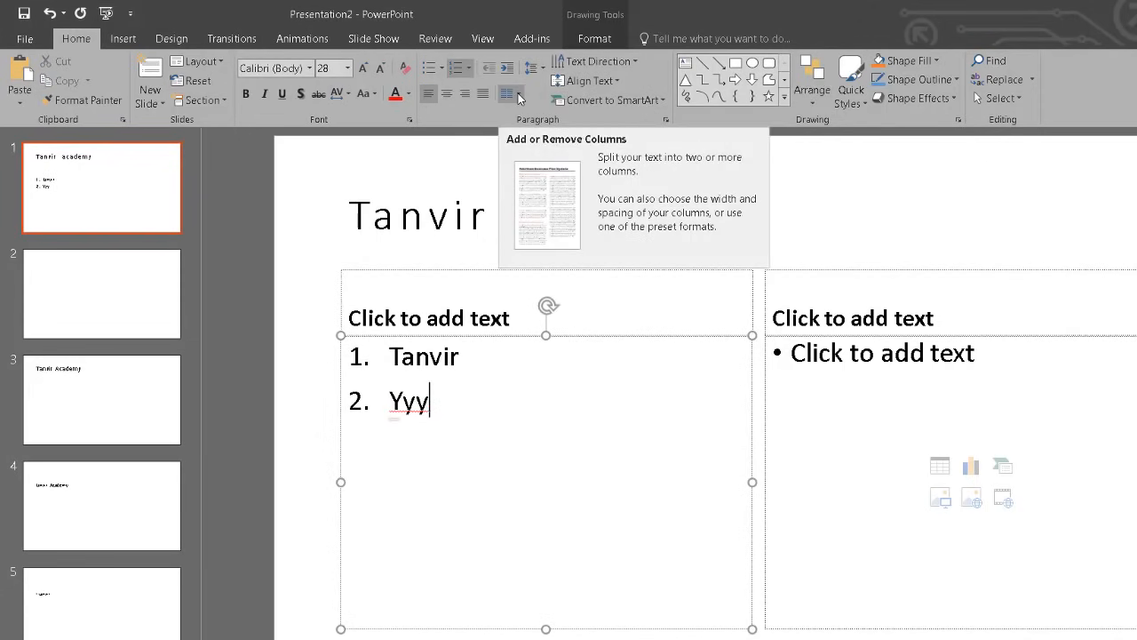
Examine the column options available for the numbered list, including More Columns
{"action": "left_click", "coordinate": [519, 94]}
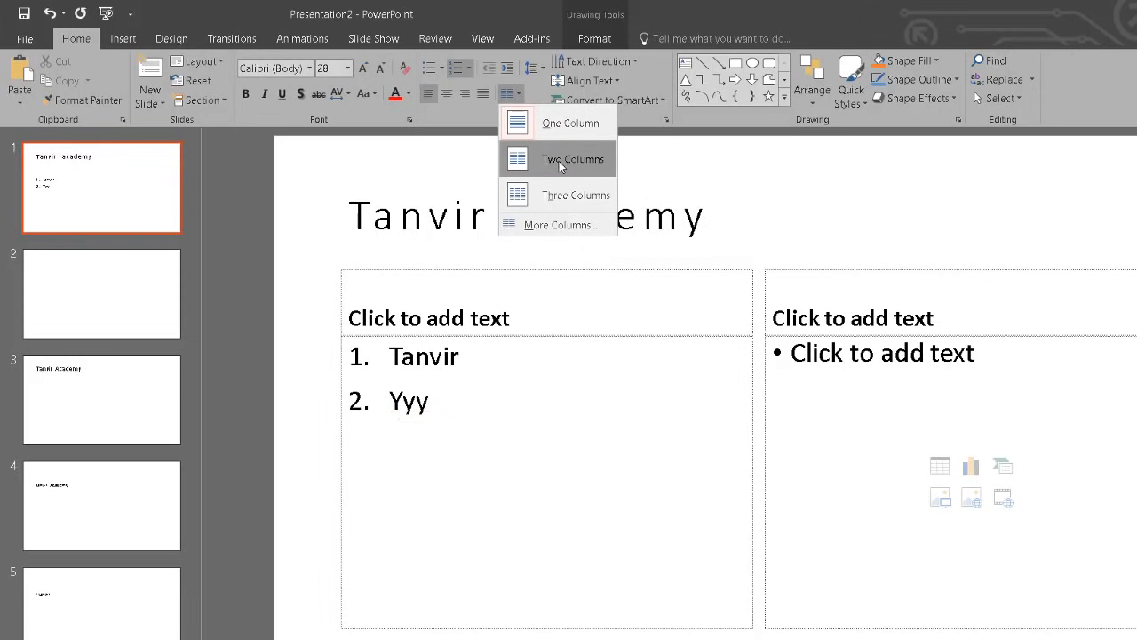
{"action": "left_click", "coordinate": [571, 451]}
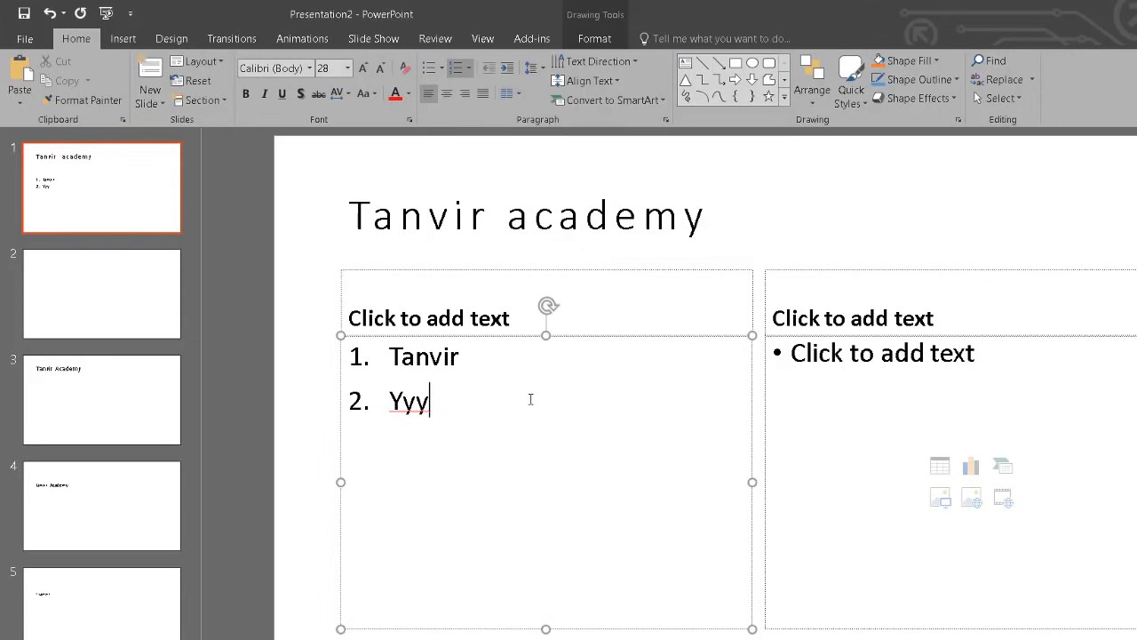
{"action": "left_click", "coordinate": [521, 96]}
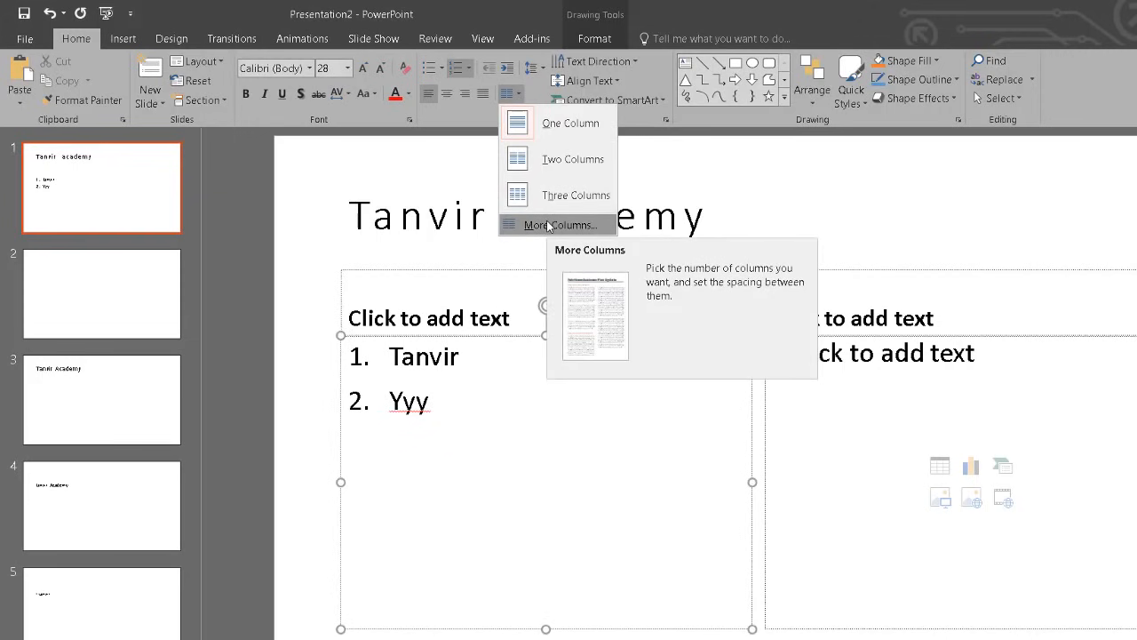
{"action": "left_click", "coordinate": [673, 171]}
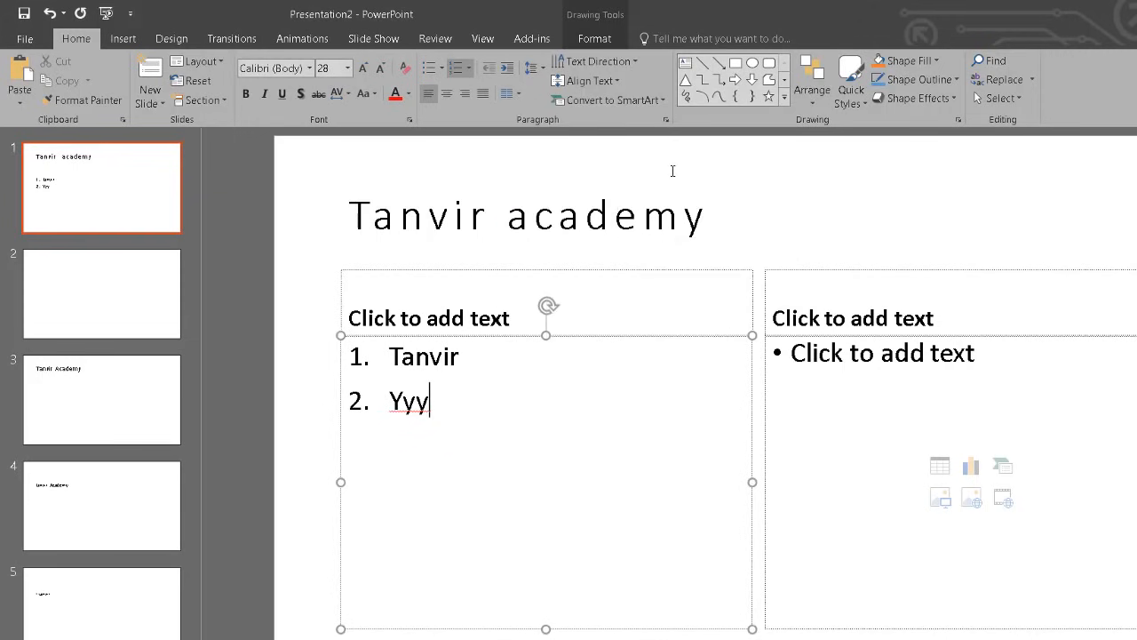
Preview the text direction options on the title text without applying any of them
{"action": "left_click", "coordinate": [637, 60]}
{"action": "left_click", "coordinate": [633, 96]}
{"action": "left_click", "coordinate": [498, 216]}
{"action": "triple_click", "coordinate": [498, 216]}
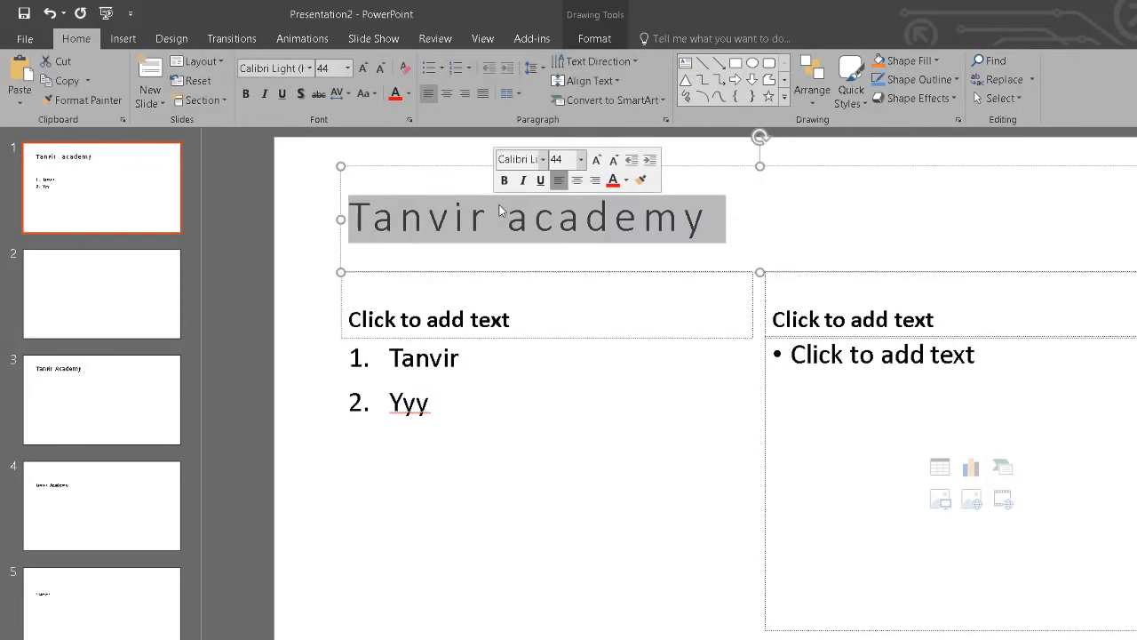
{"action": "left_click", "coordinate": [636, 60]}
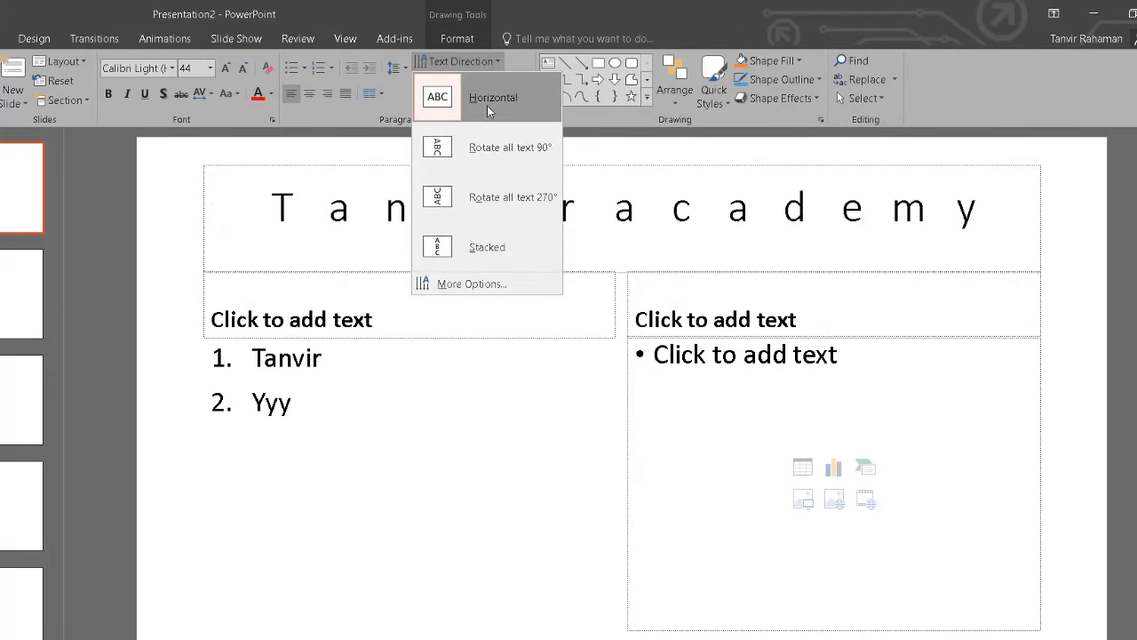
{"action": "left_click", "coordinate": [465, 415]}
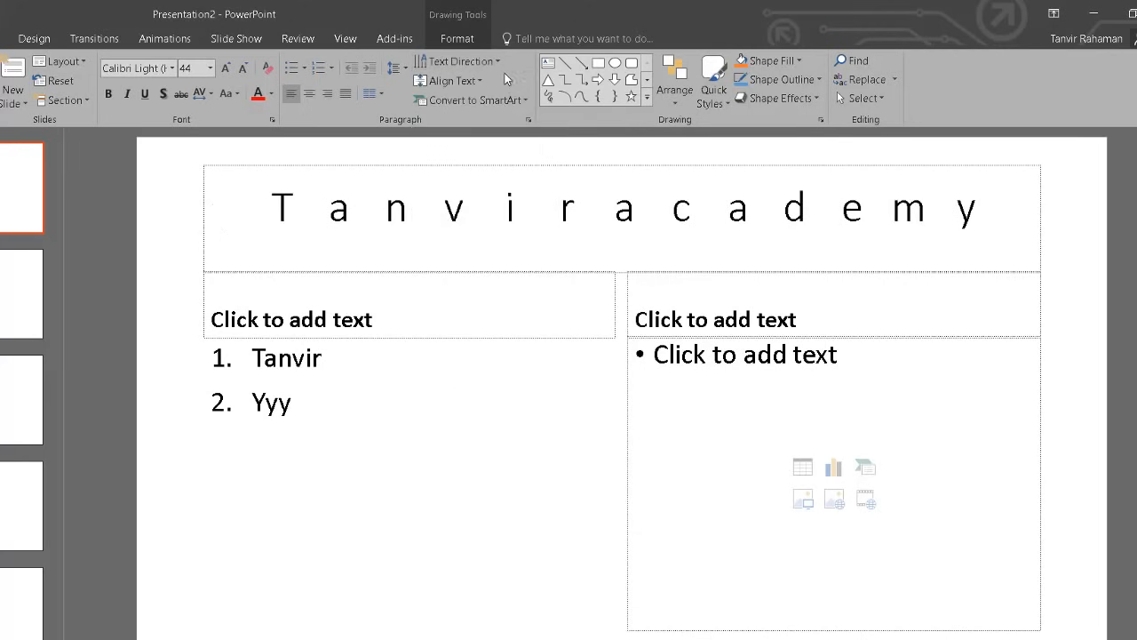
Preview the vertical text alignment options (Top, Middle, Bottom) on the slide title without changing its alignment
{"action": "left_click", "coordinate": [481, 80]}
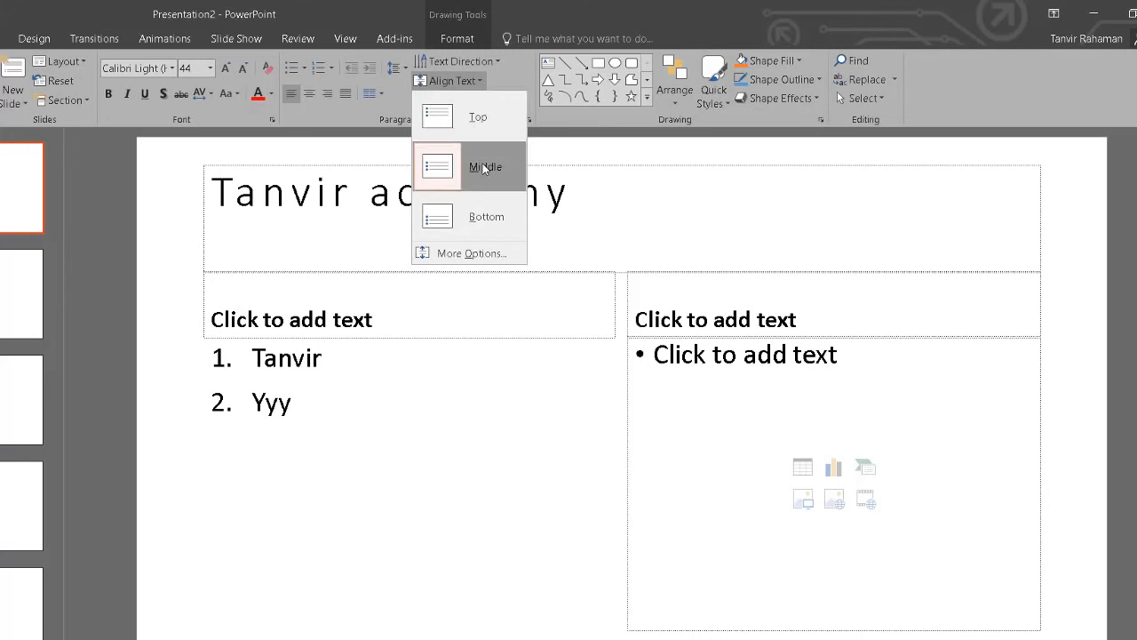
{"action": "left_click", "coordinate": [638, 224]}
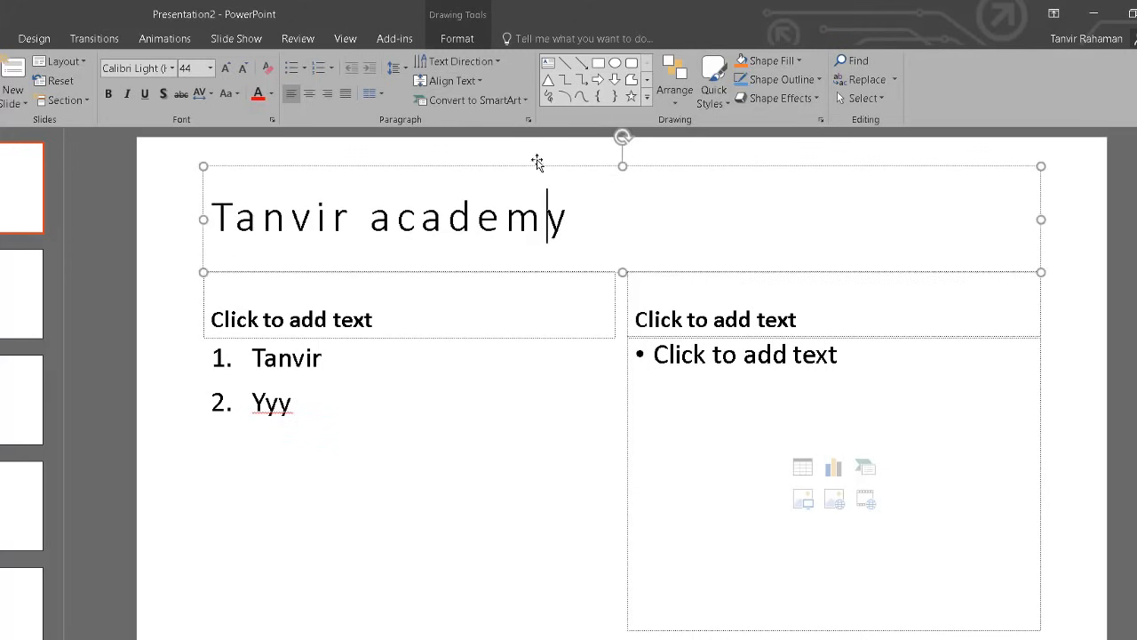
{"action": "left_click", "coordinate": [478, 79]}
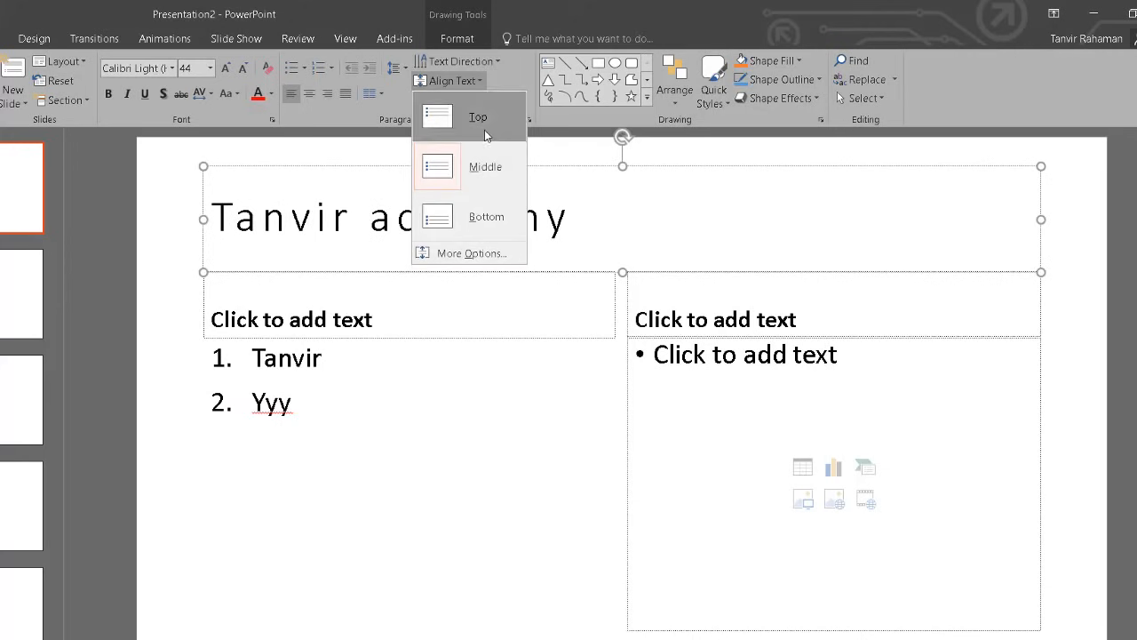
{"action": "left_click", "coordinate": [716, 198]}
{"action": "left_click", "coordinate": [662, 211]}
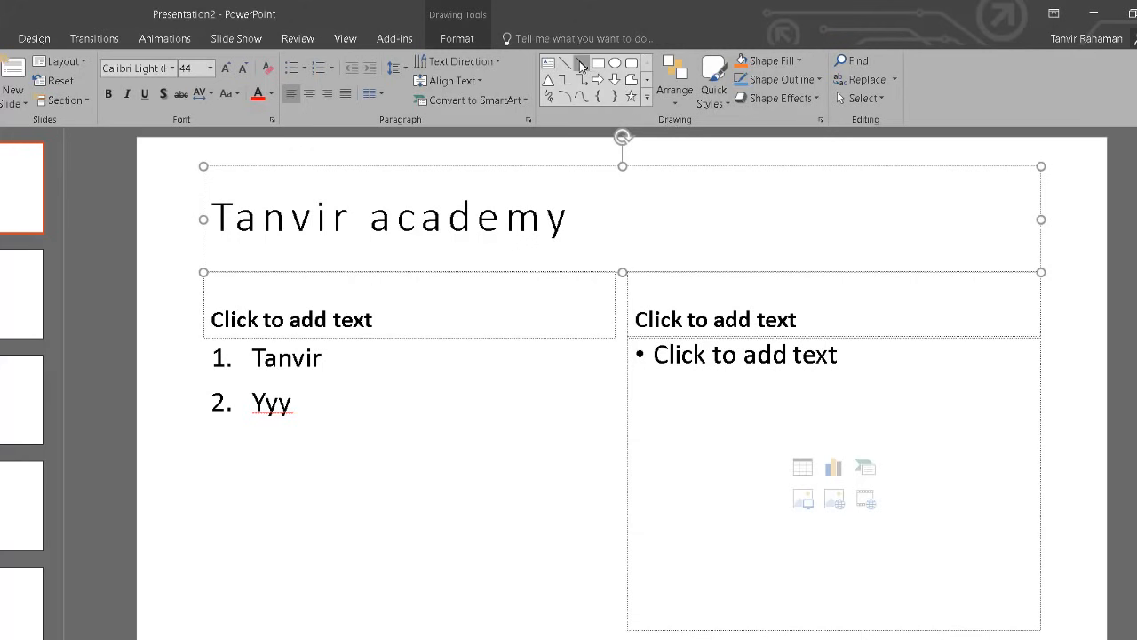
Examine the full gallery of drawing shapes and the options of the Find dialog
{"action": "left_click", "coordinate": [647, 98]}
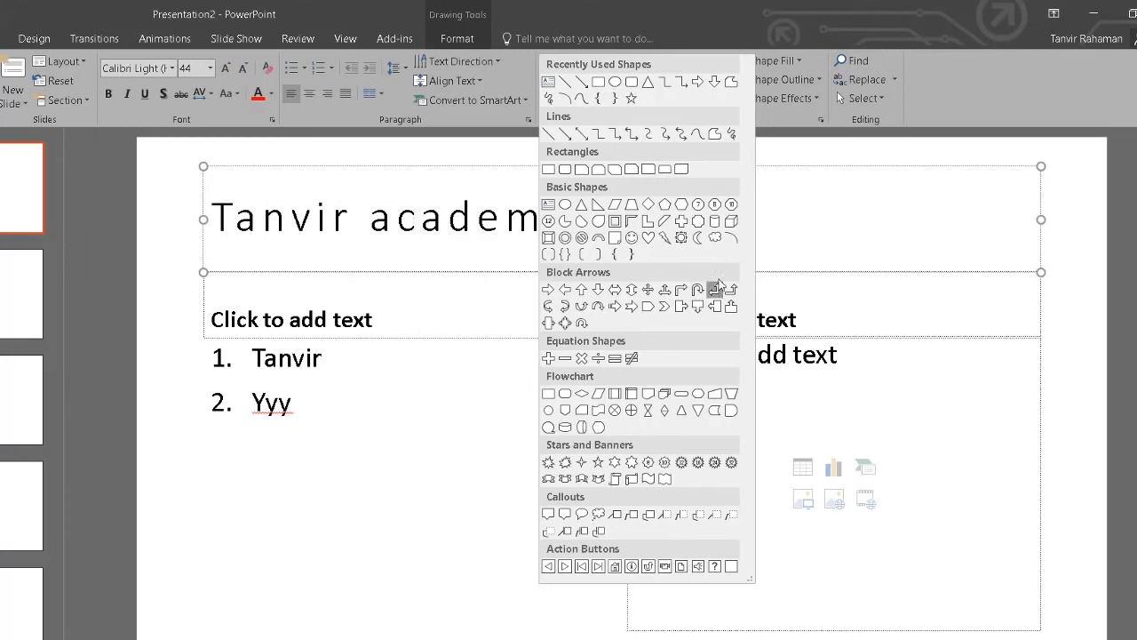
{"action": "key", "text": "Escape"}
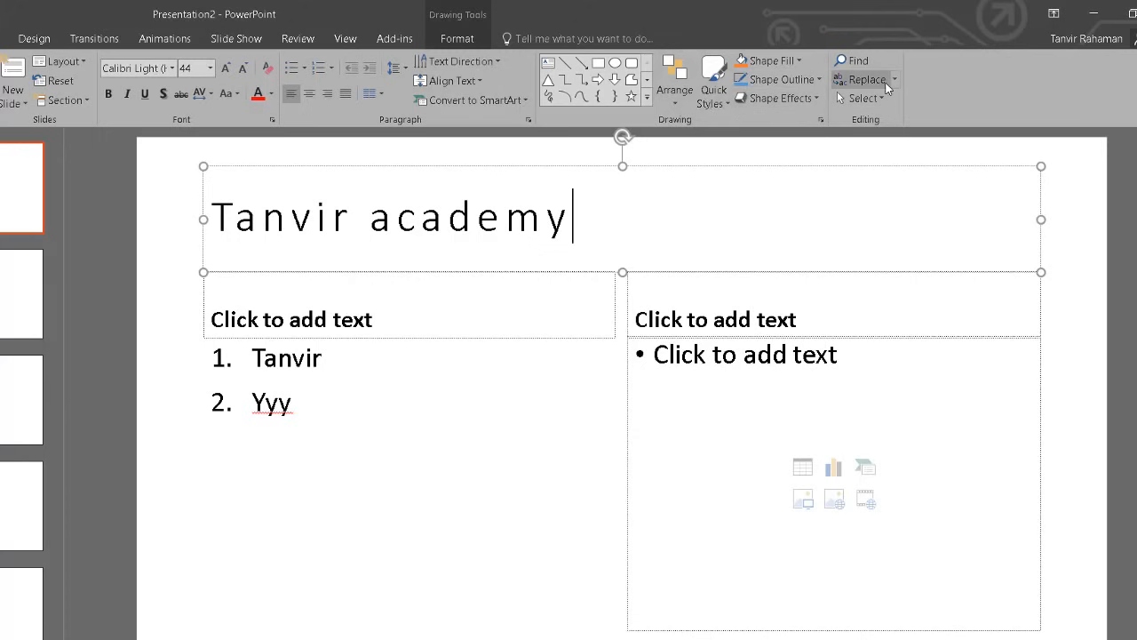
{"action": "left_click", "coordinate": [854, 61]}
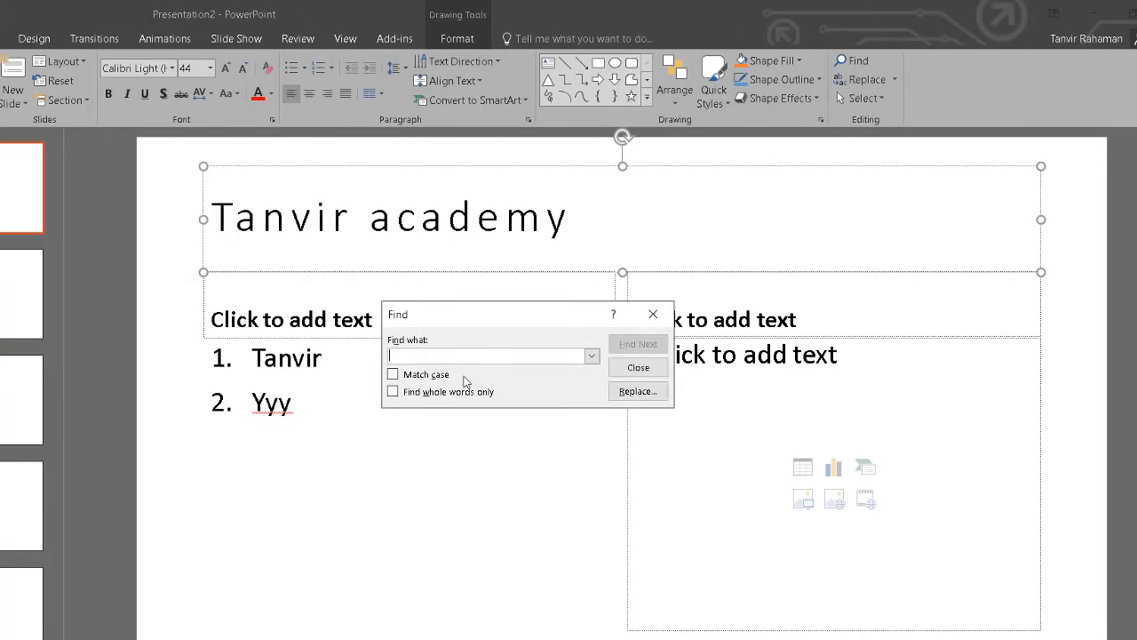
{"action": "left_click", "coordinate": [638, 367]}
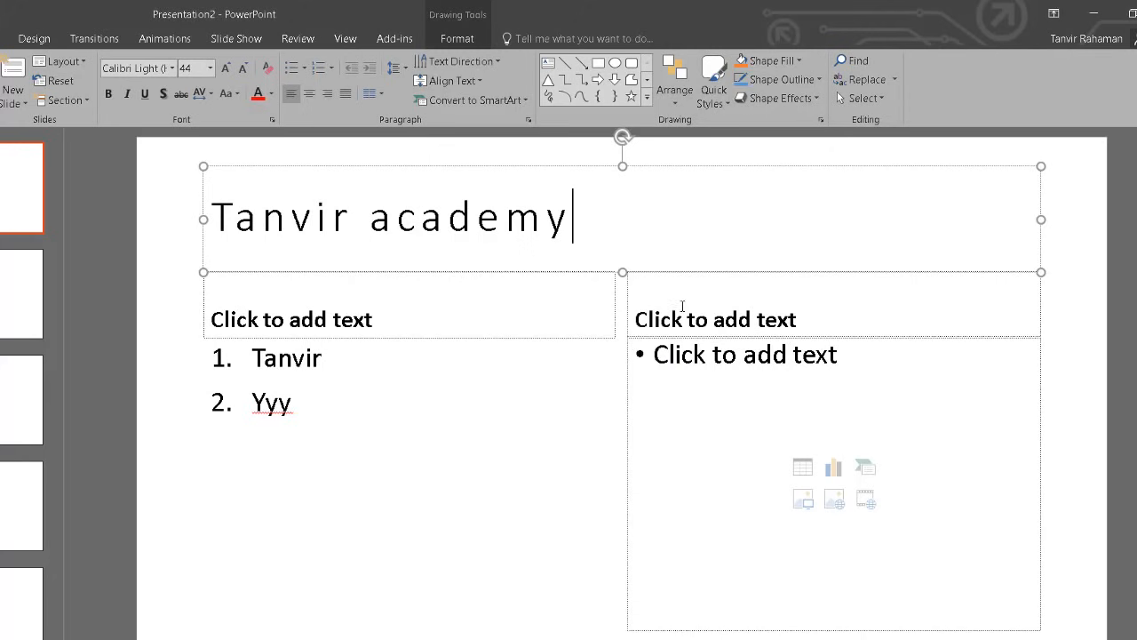
Replace every occurrence of the first name in the presentation with a different first name, using lowercase text and no match options
{"action": "left_click", "coordinate": [860, 82]}
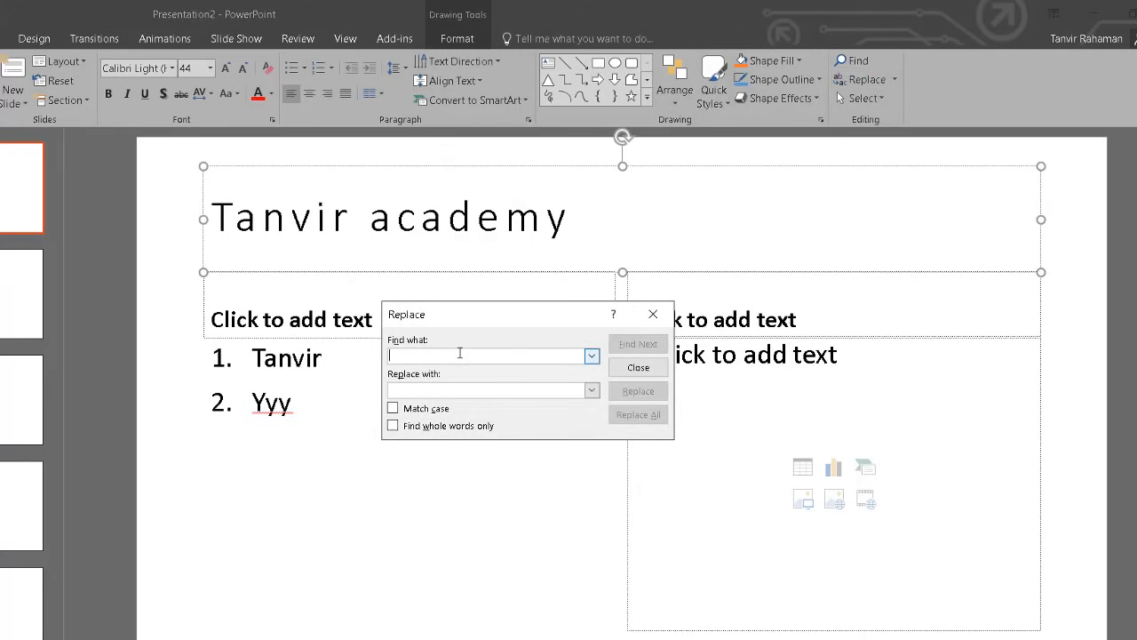
{"action": "type", "text": "tanvir"}
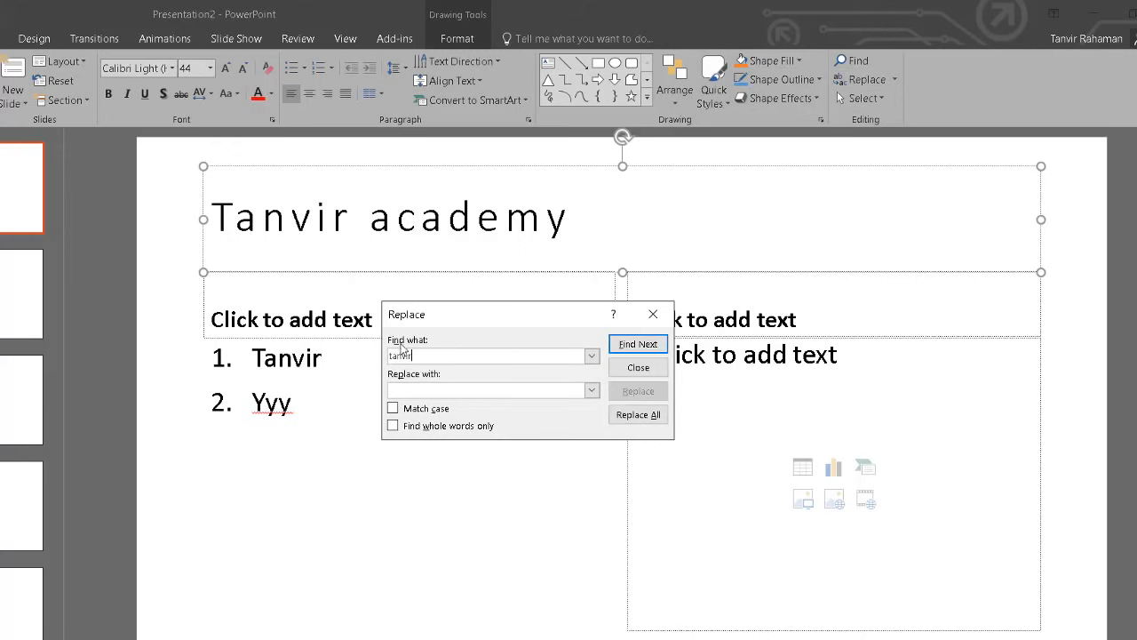
{"action": "left_click", "coordinate": [451, 392]}
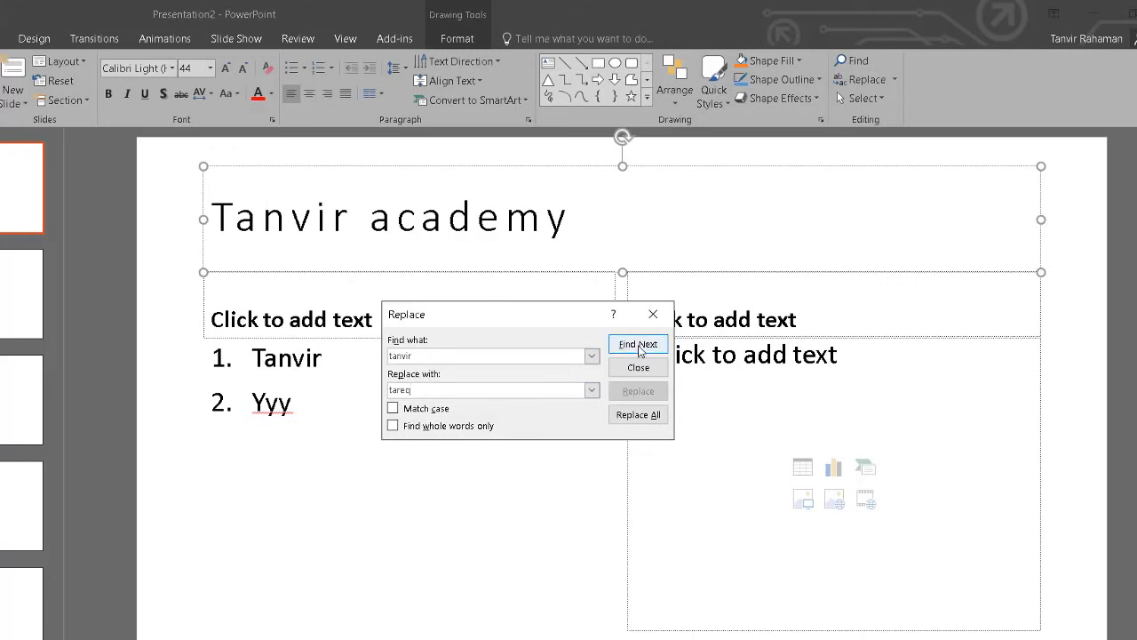
{"action": "left_click", "coordinate": [648, 418]}
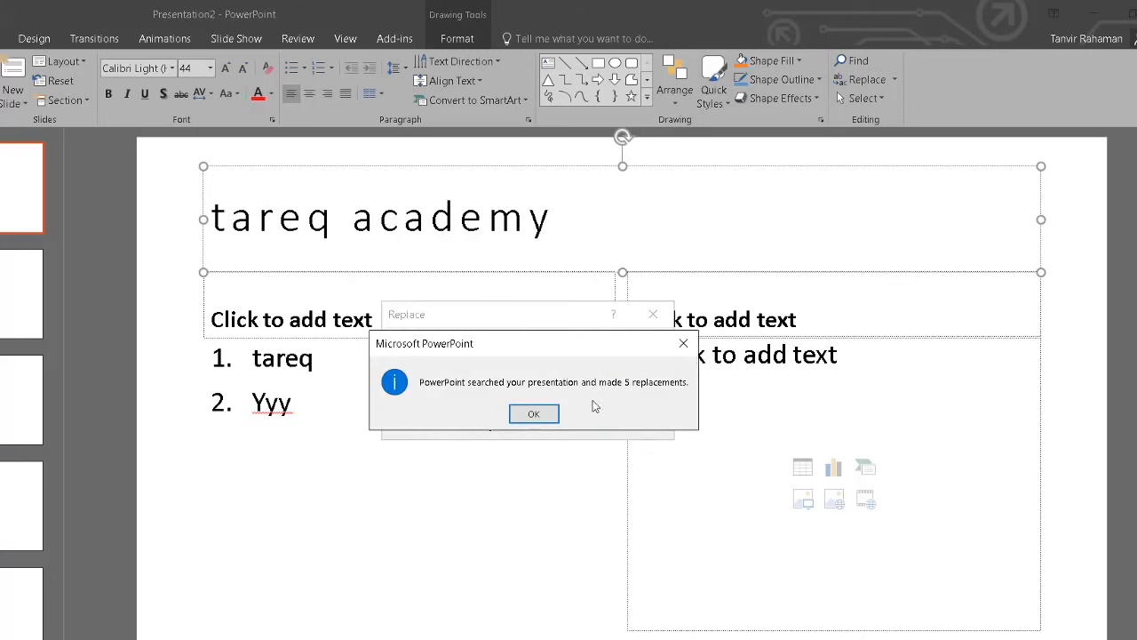
{"action": "left_click", "coordinate": [533, 414]}
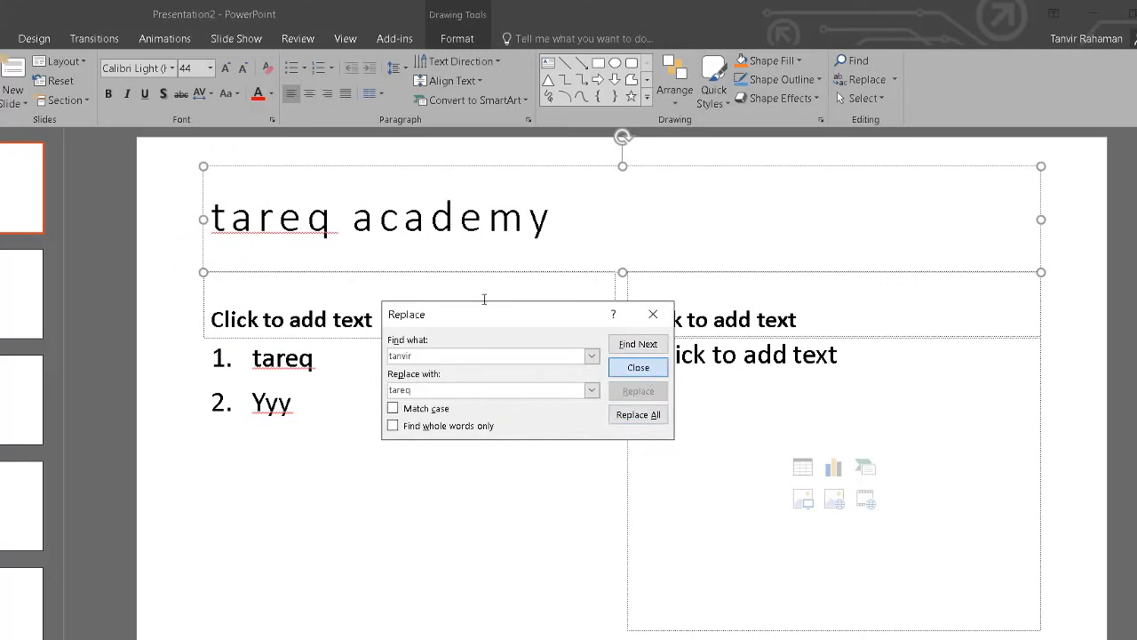
{"action": "key", "text": "Escape"}
Check the replaced name in the slide title and in the first numbered item
{"action": "left_click", "coordinate": [276, 223]}
{"action": "double_click", "coordinate": [271, 227]}
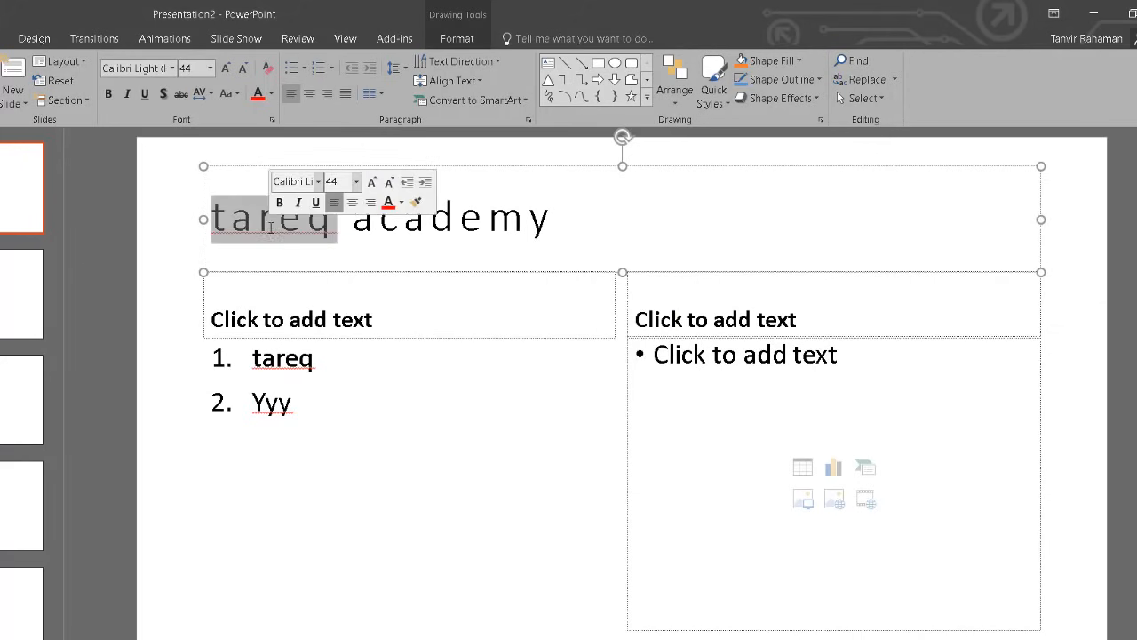
{"action": "double_click", "coordinate": [283, 357]}
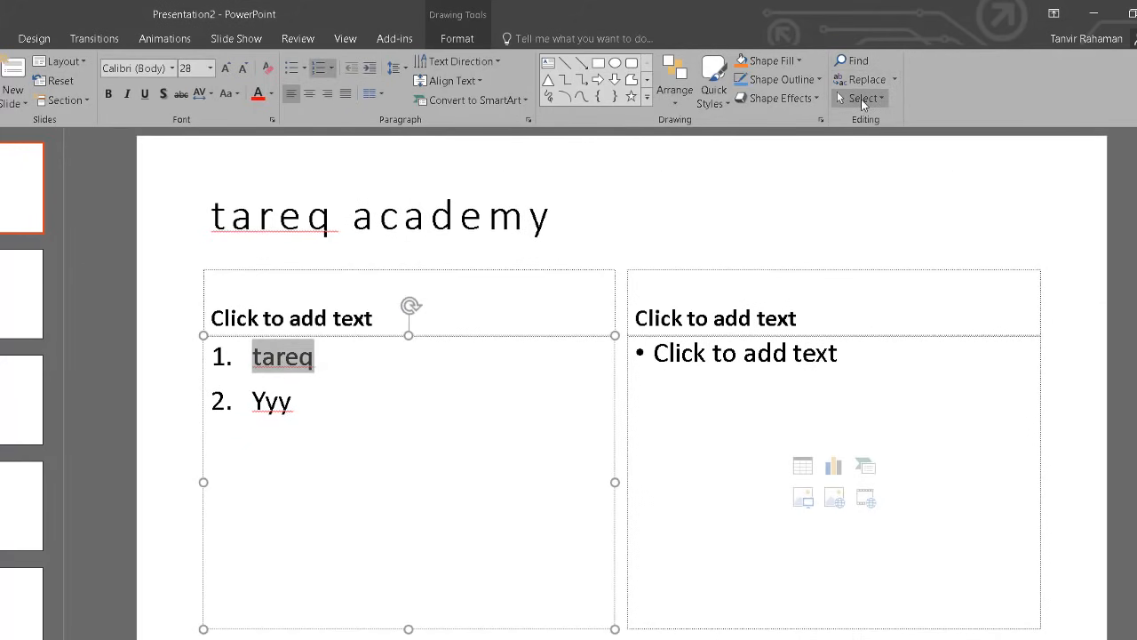
{"action": "left_click", "coordinate": [560, 216]}
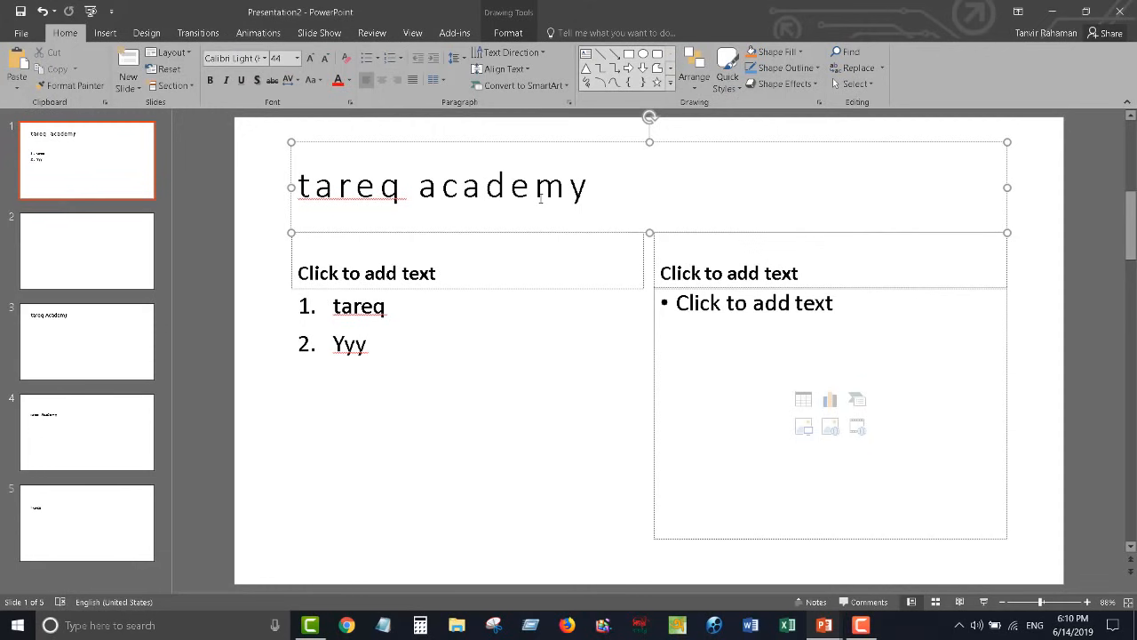